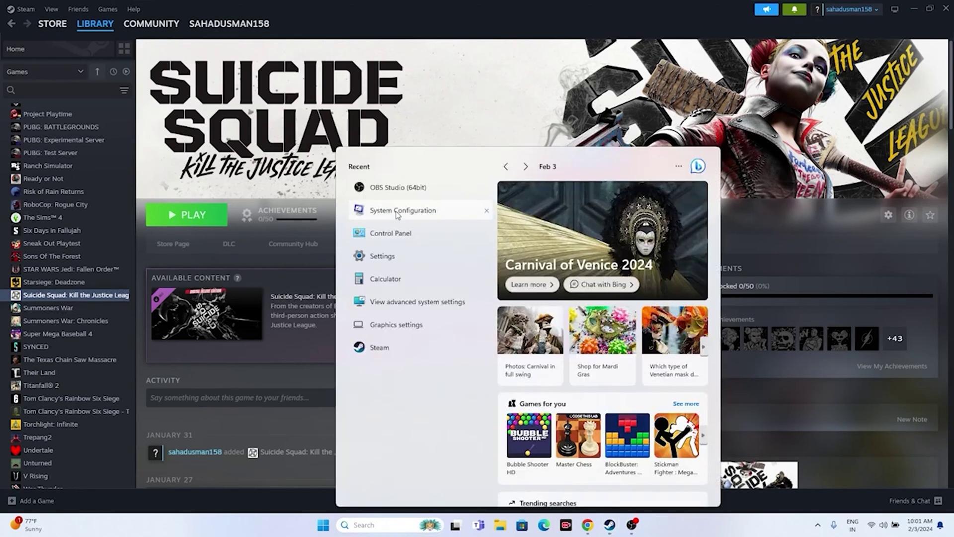
Hide all Microsoft services in System Configuration, apply, and exit without restarting.
click(396, 211)
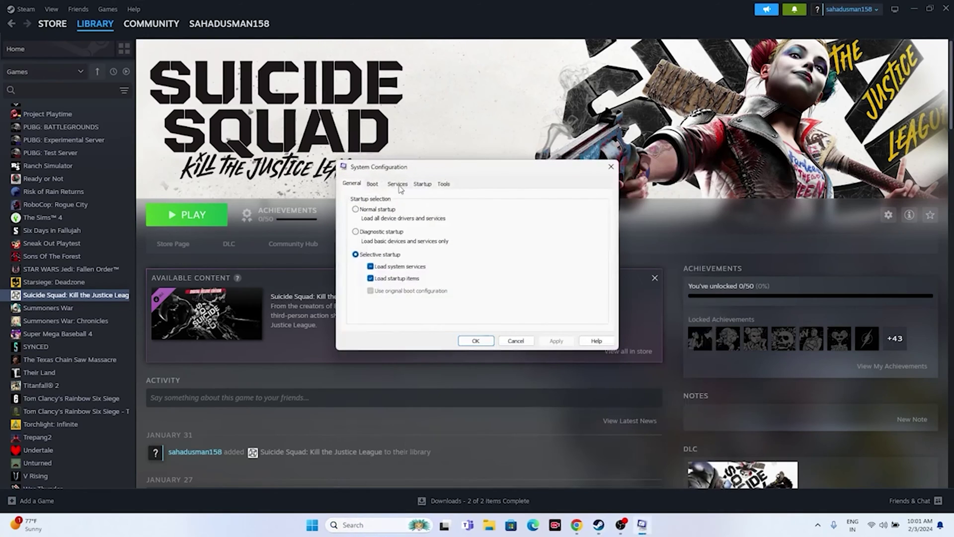
click(398, 184)
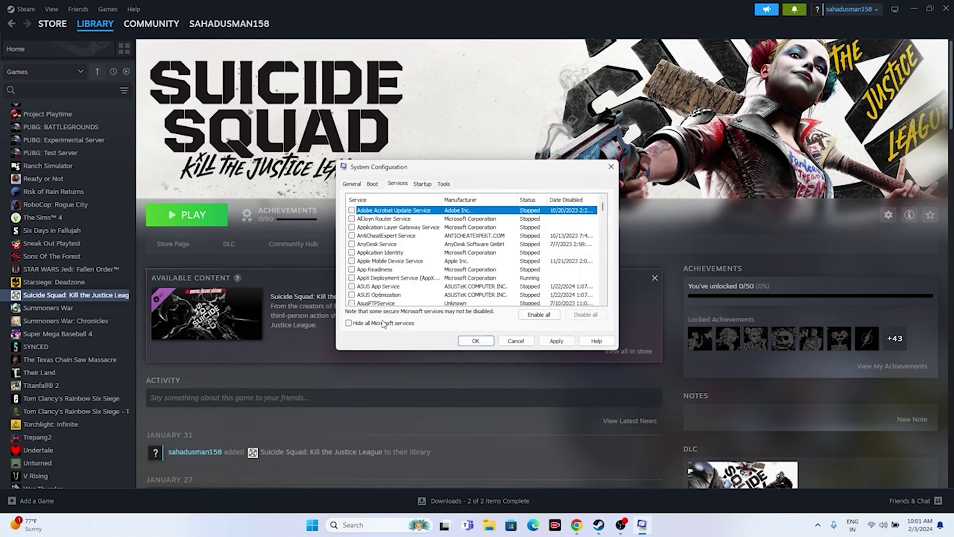
click(349, 323)
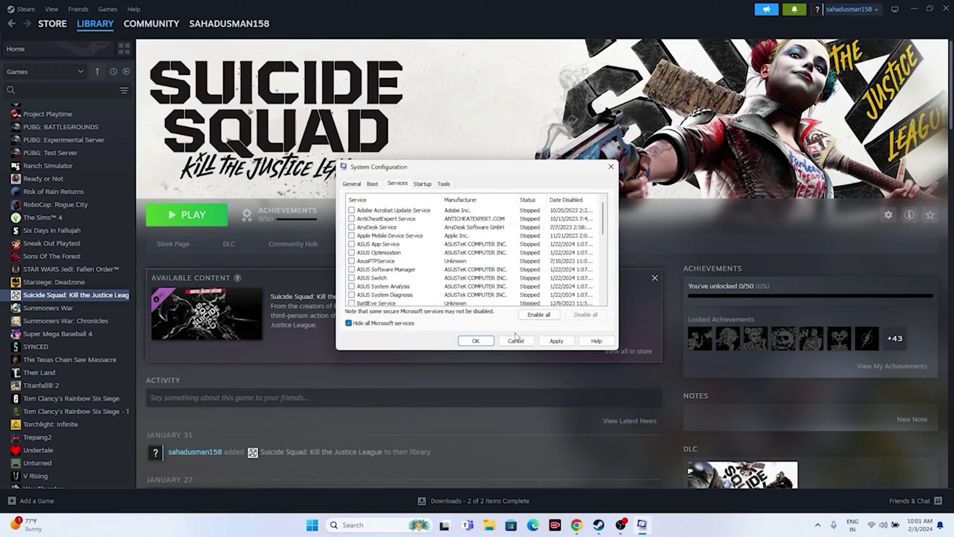
click(556, 341)
click(491, 343)
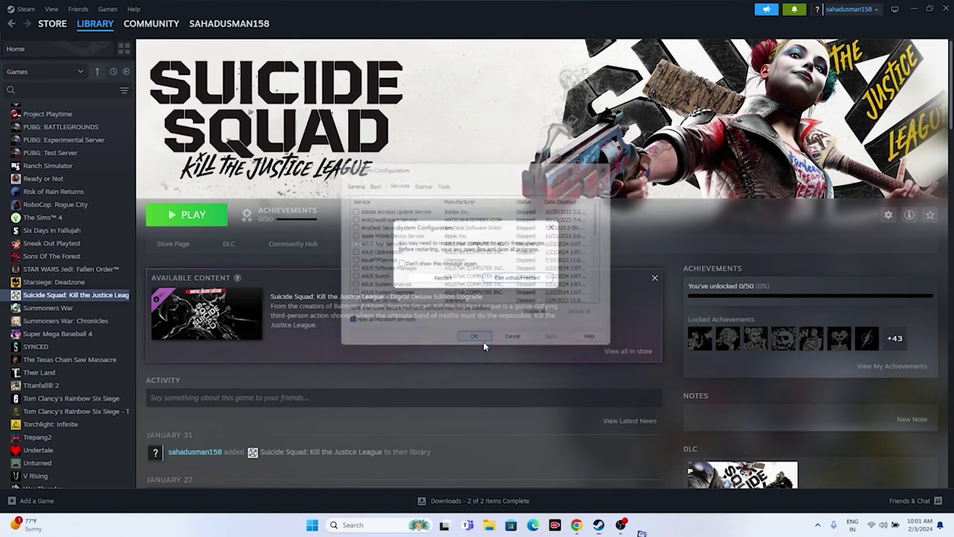
click(444, 280)
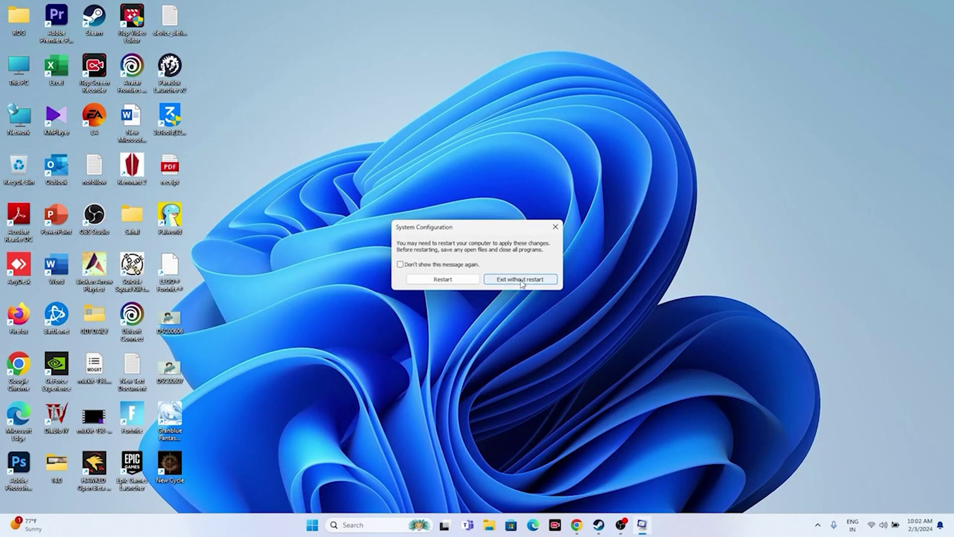
click(520, 280)
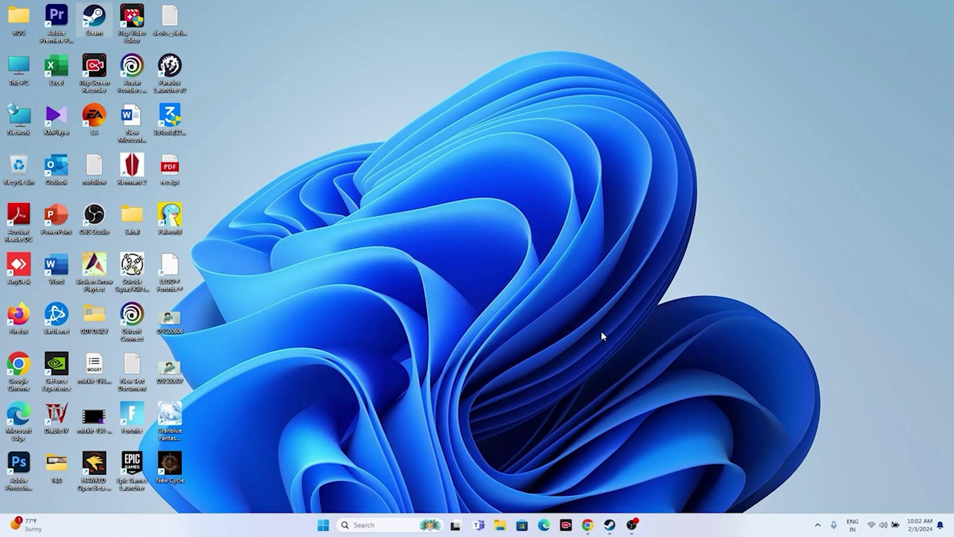
Open Suicide Squad's Properties from the Steam library, then close the dialog.
click(610, 526)
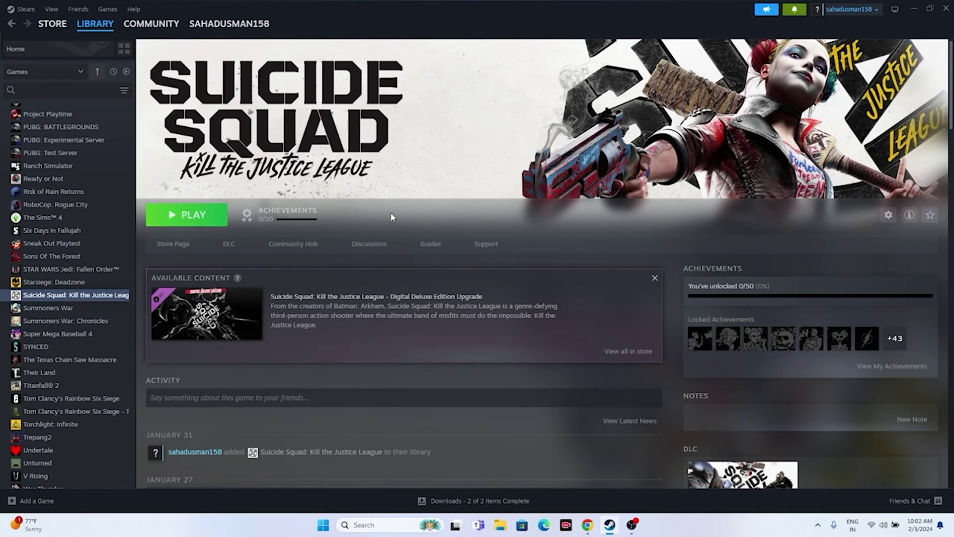
right_click(68, 297)
click(94, 372)
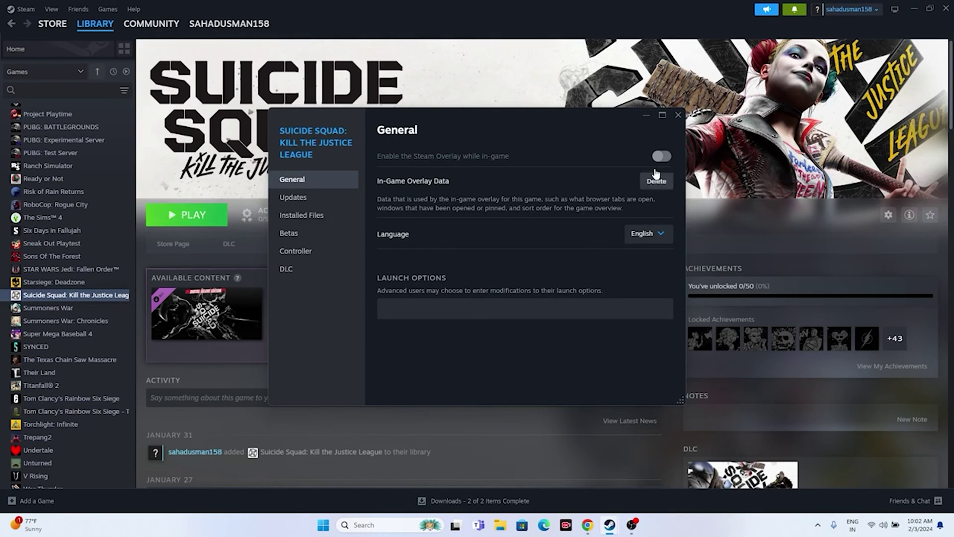
click(677, 115)
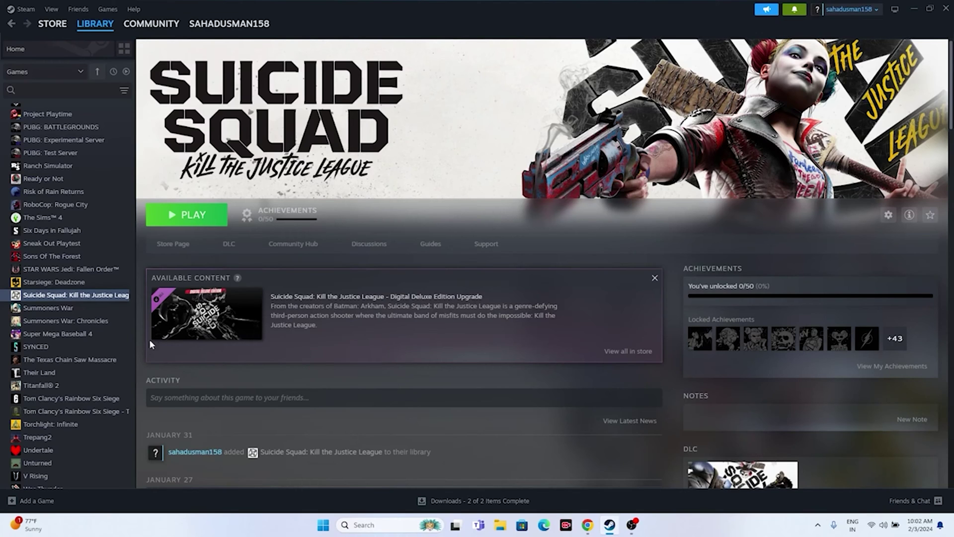
Set Suicide Squad's Steam launch option to -dx11 in Properties.
right_click(116, 298)
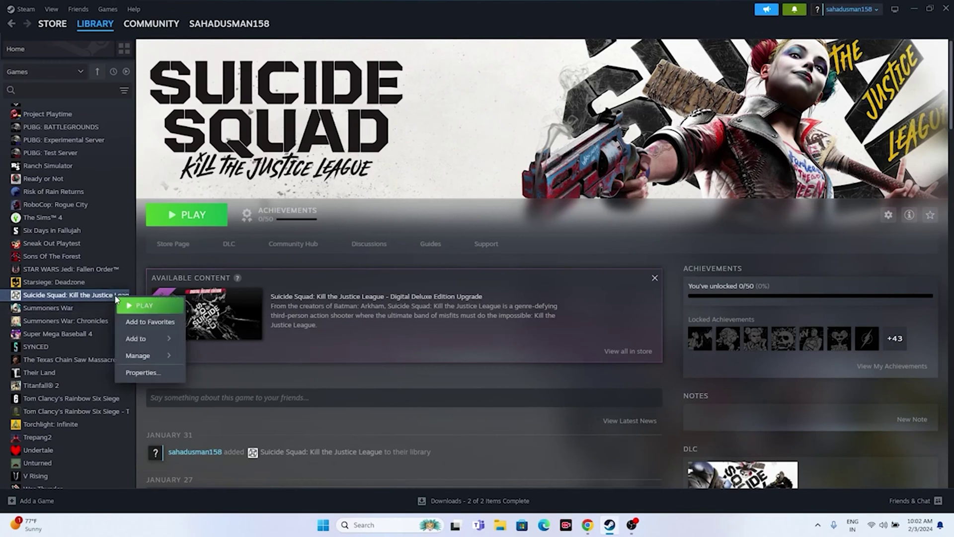
click(134, 371)
click(400, 304)
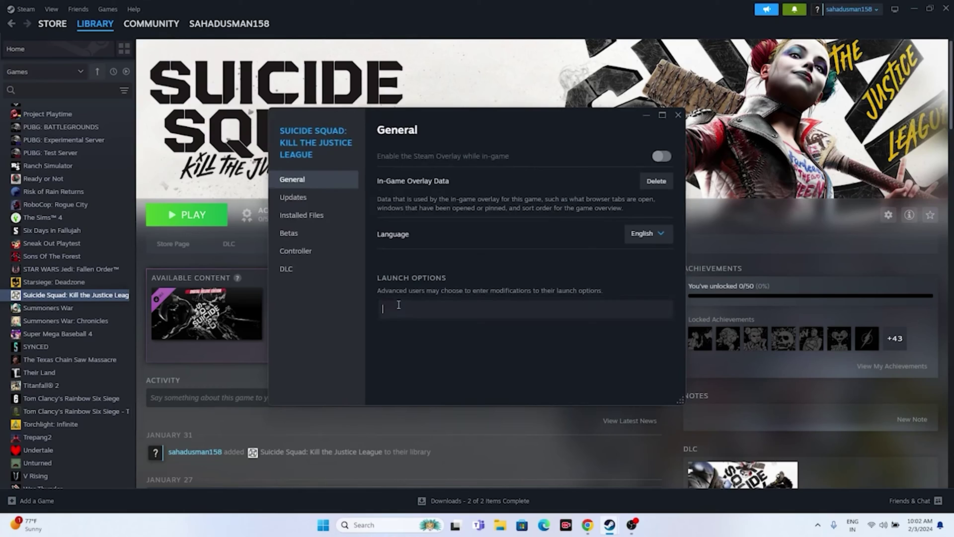
text(-dx11)
click(678, 116)
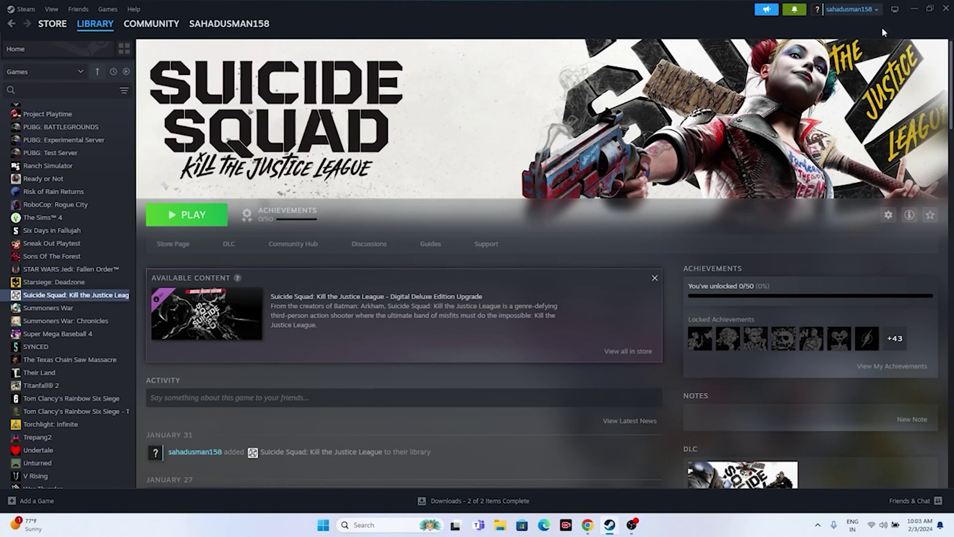
click(913, 8)
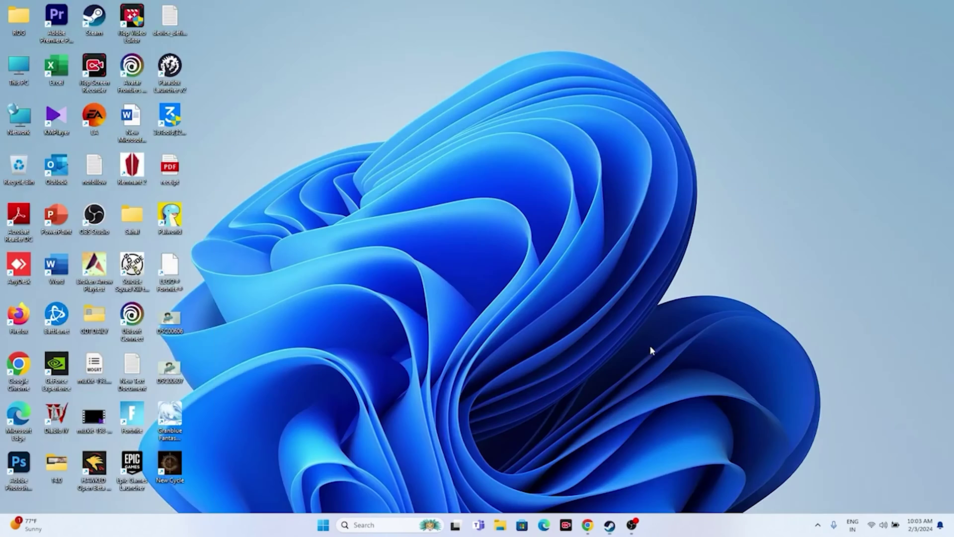
right_click(326, 529)
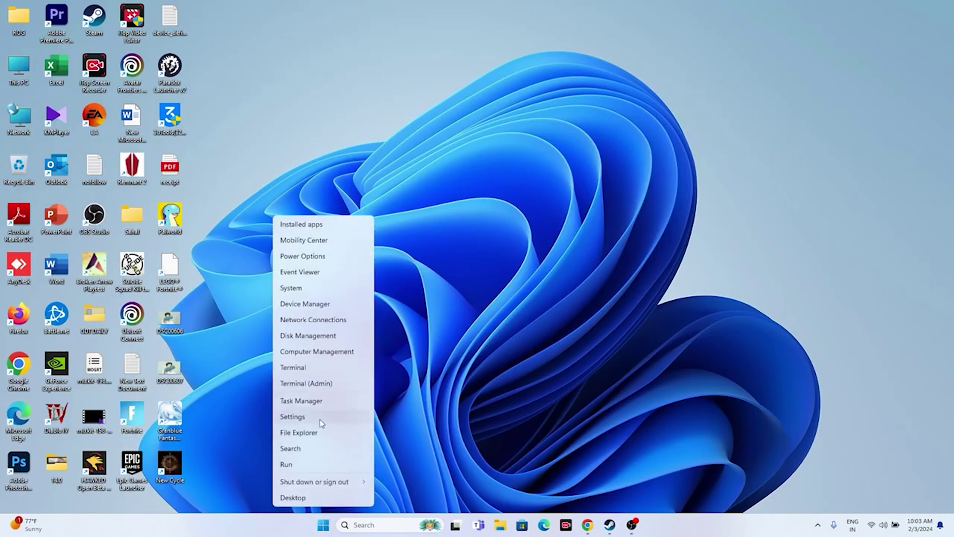
click(311, 399)
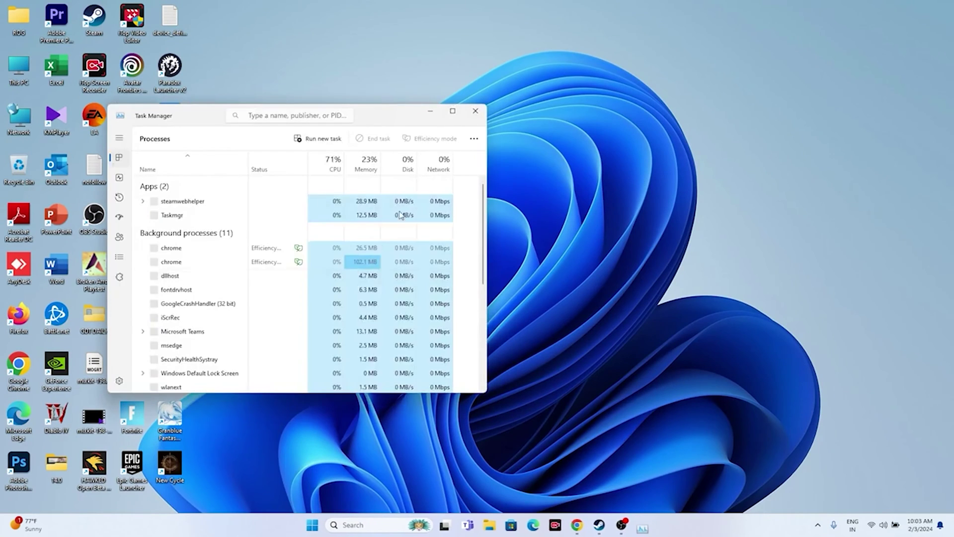
click(453, 112)
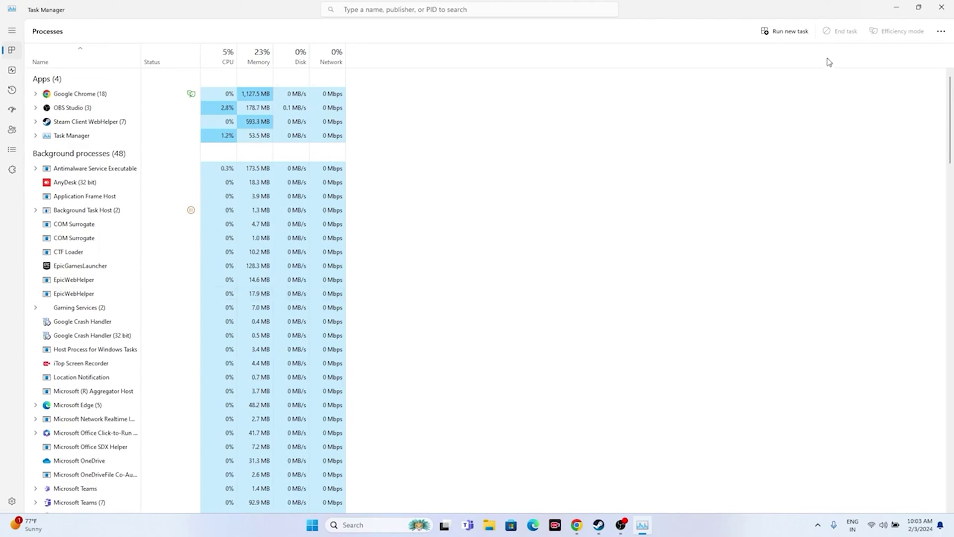
click(941, 8)
click(608, 525)
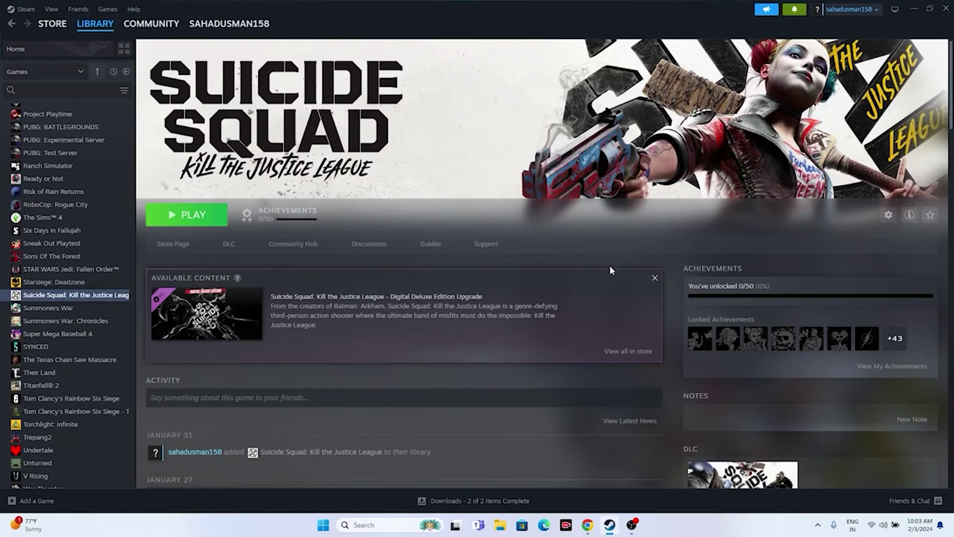
Open Windows graphics settings and browse into C:\Program Files (x86) for an app.
click(914, 9)
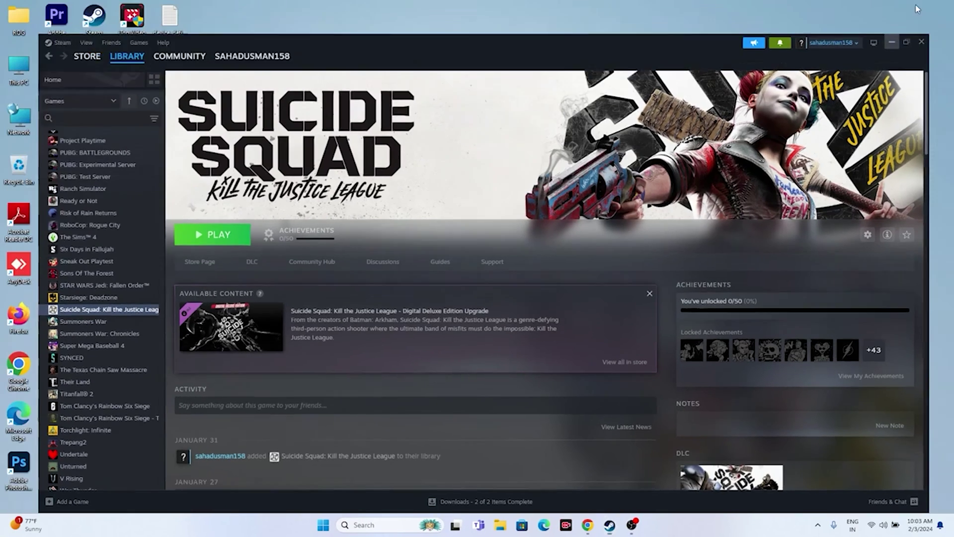
click(378, 525)
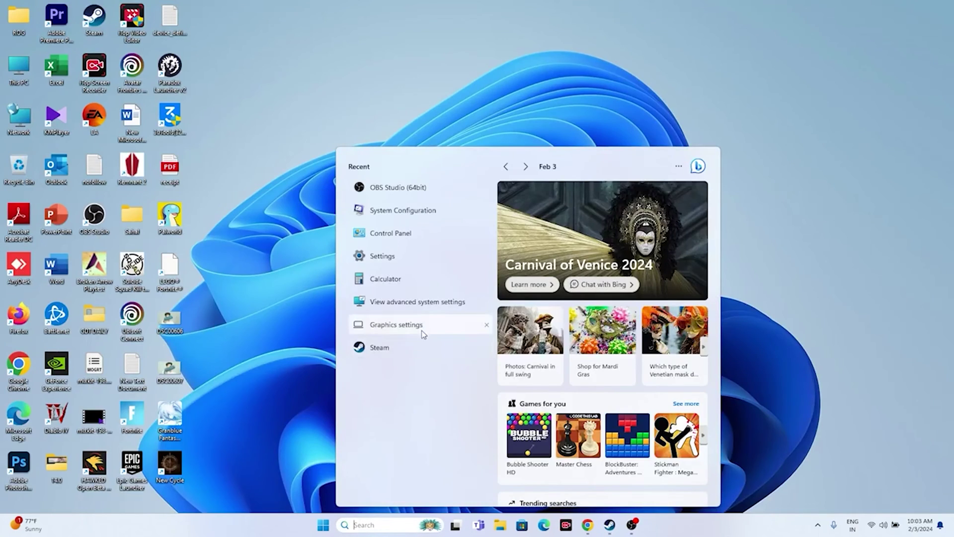
click(396, 325)
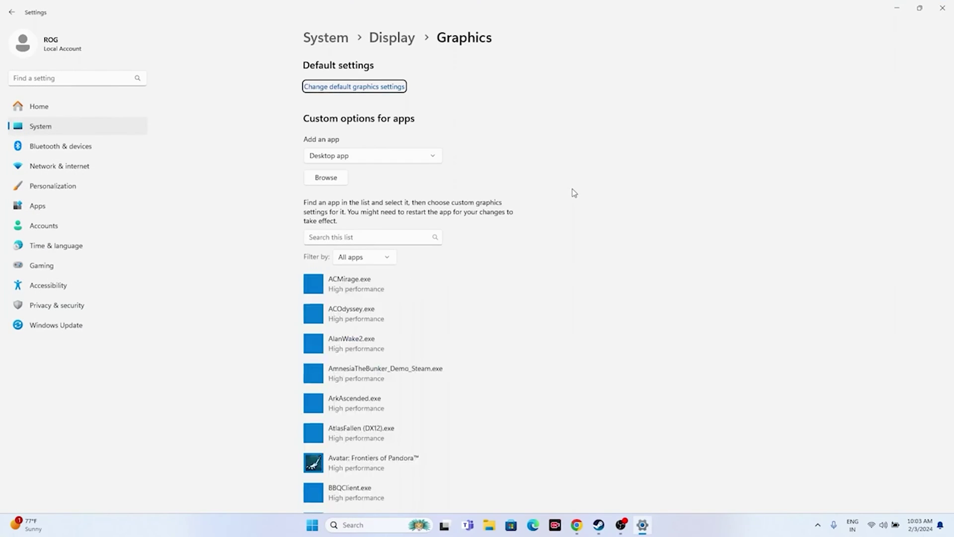
click(325, 179)
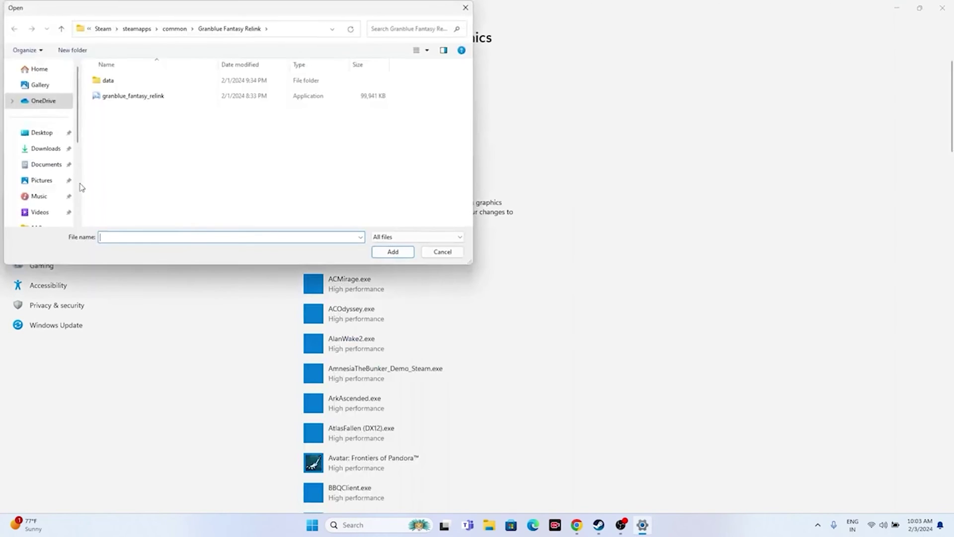
scroll(51, 194, down, 1)
click(42, 177)
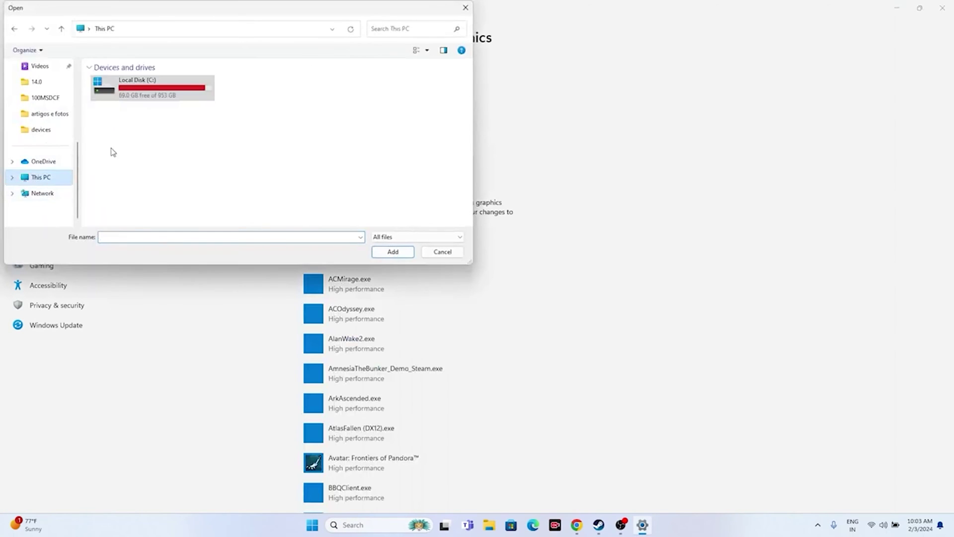
double_click(136, 95)
double_click(131, 172)
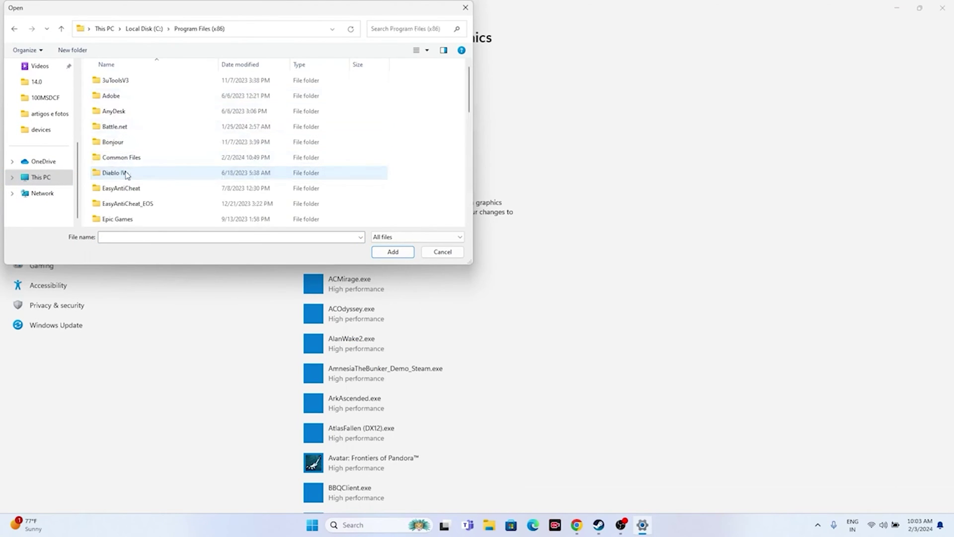
Add SuicideSquad_KTL.exe from Steam\steamapps\common\…\Stones\Binaries\Win64 to the graphics apps list.
scroll(143, 149, down, 2)
scroll(143, 149, down, 4)
double_click(133, 145)
scroll(147, 148, down, 3)
double_click(146, 144)
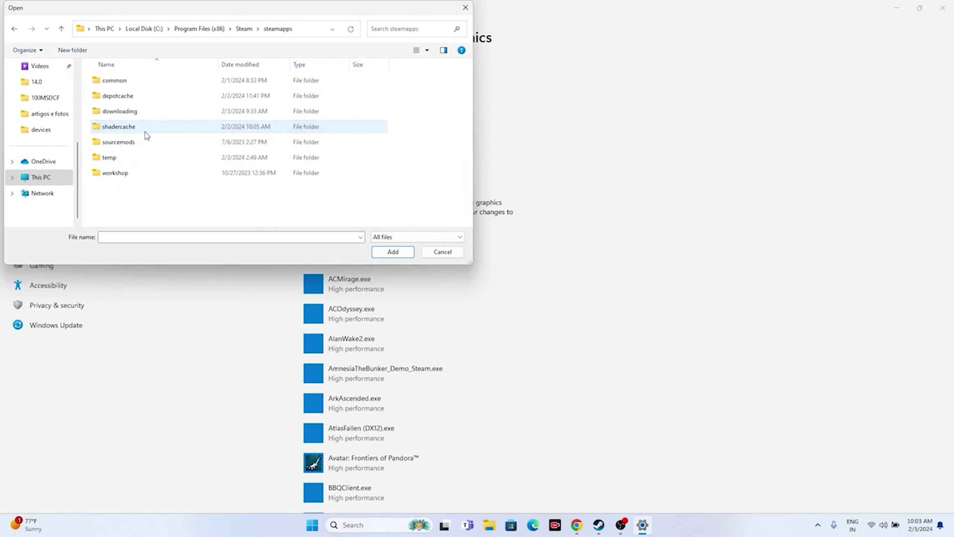
double_click(125, 86)
scroll(141, 127, down, 7)
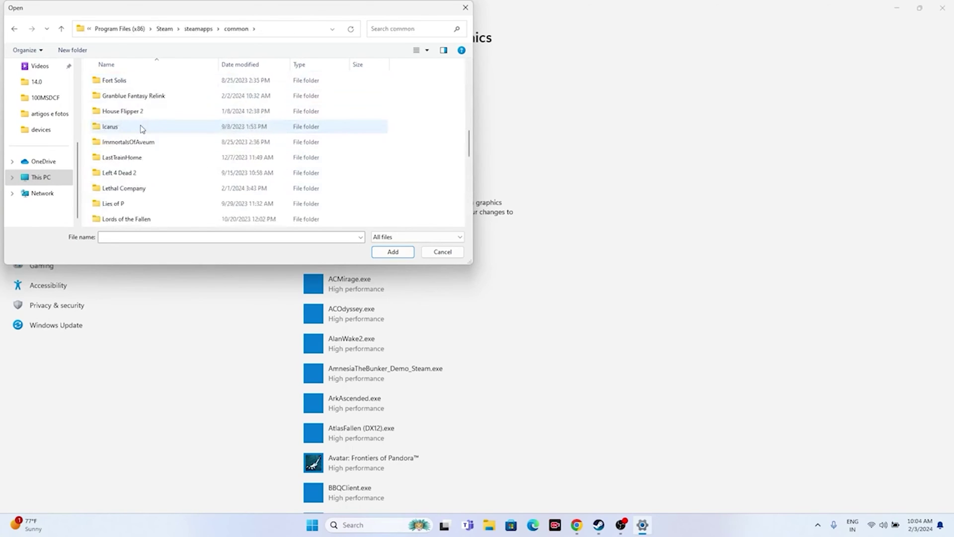
scroll(134, 128, down, 3)
scroll(138, 164, down, 1)
scroll(143, 164, down, 1)
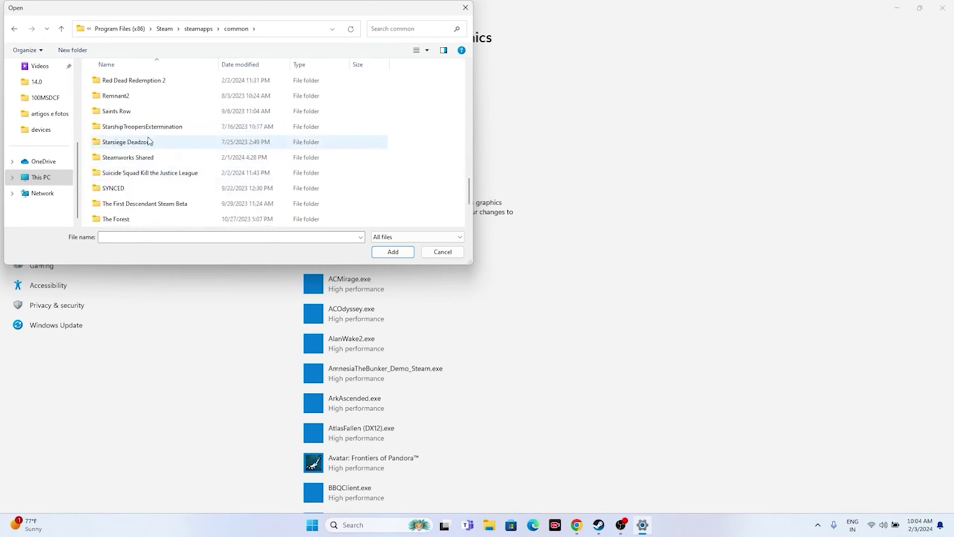
double_click(143, 172)
double_click(117, 112)
double_click(121, 83)
double_click(152, 84)
click(136, 101)
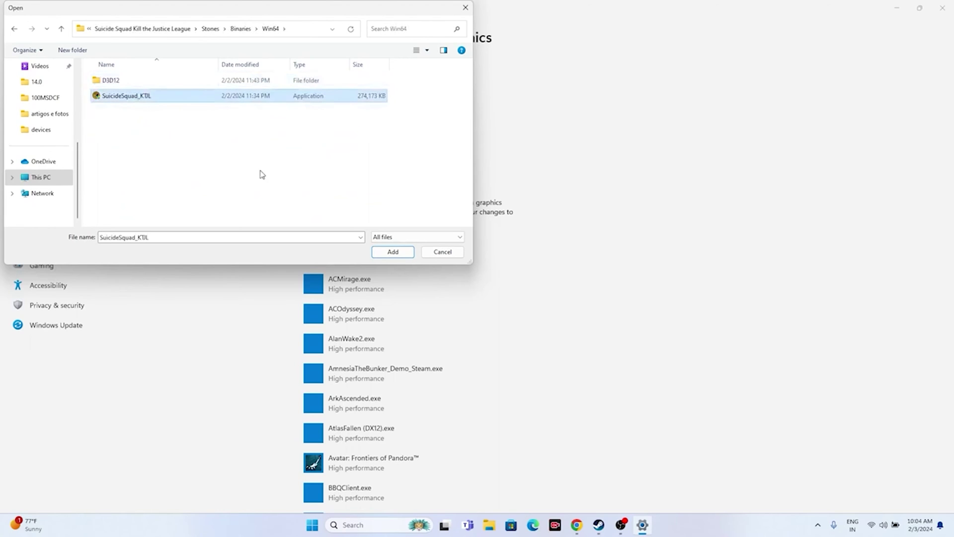
click(393, 251)
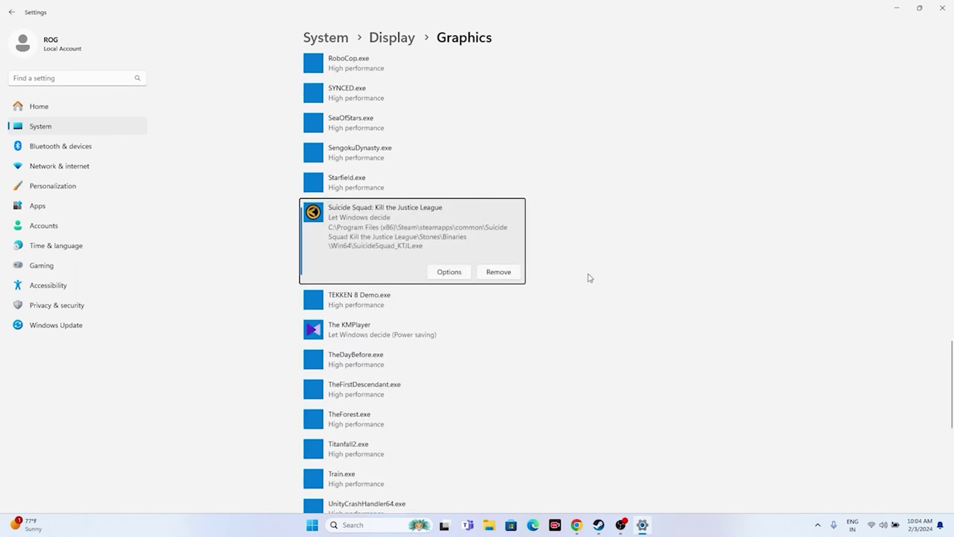
Set Suicide Squad's graphics preference to High performance, save it, and close Settings.
click(447, 272)
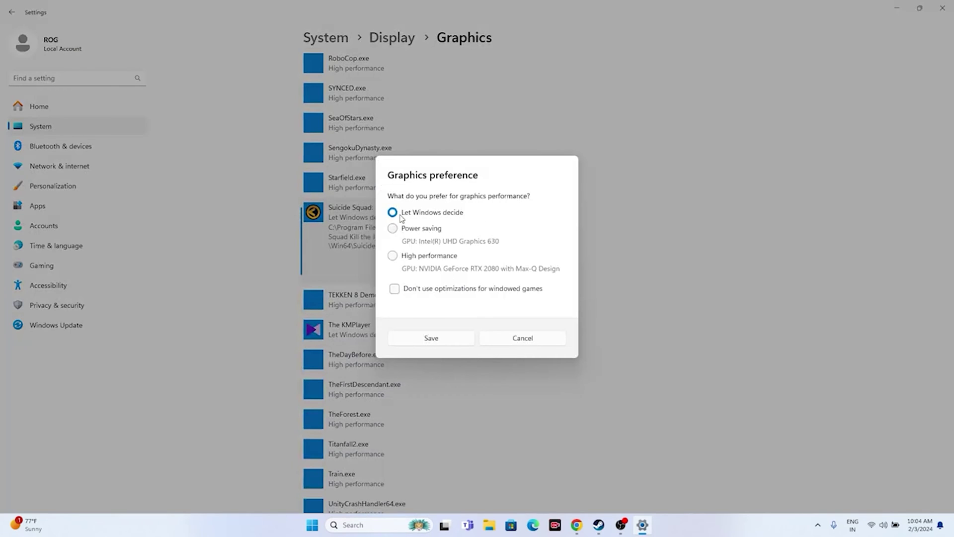
click(392, 255)
click(446, 339)
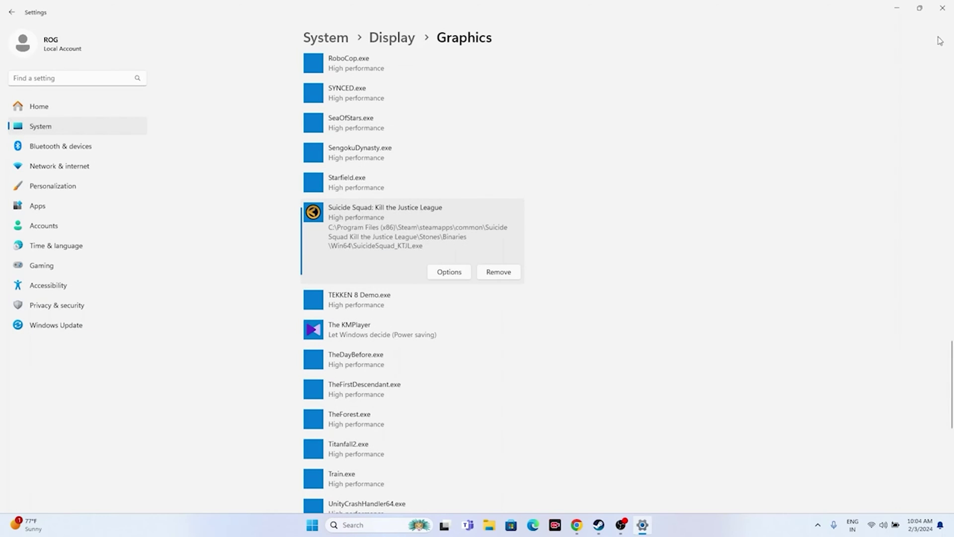
click(943, 7)
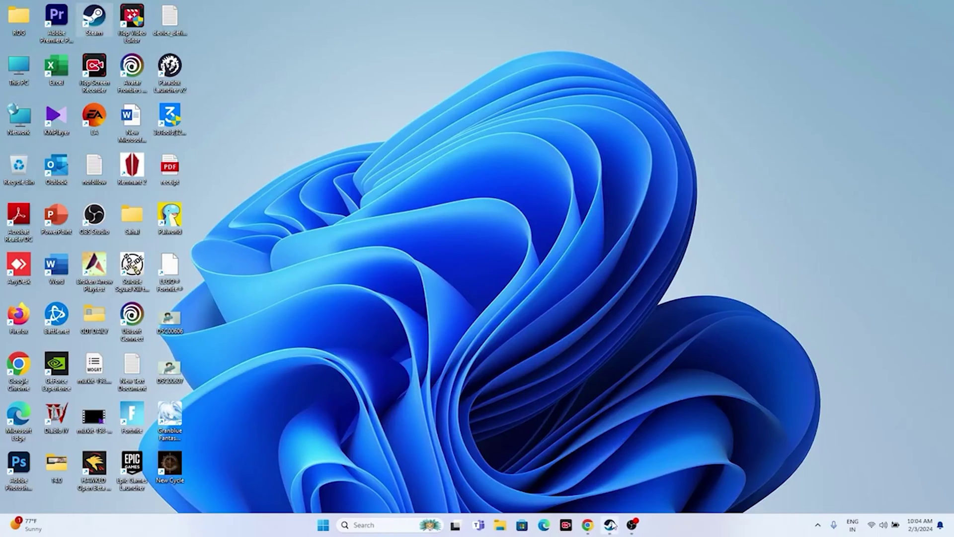
click(609, 524)
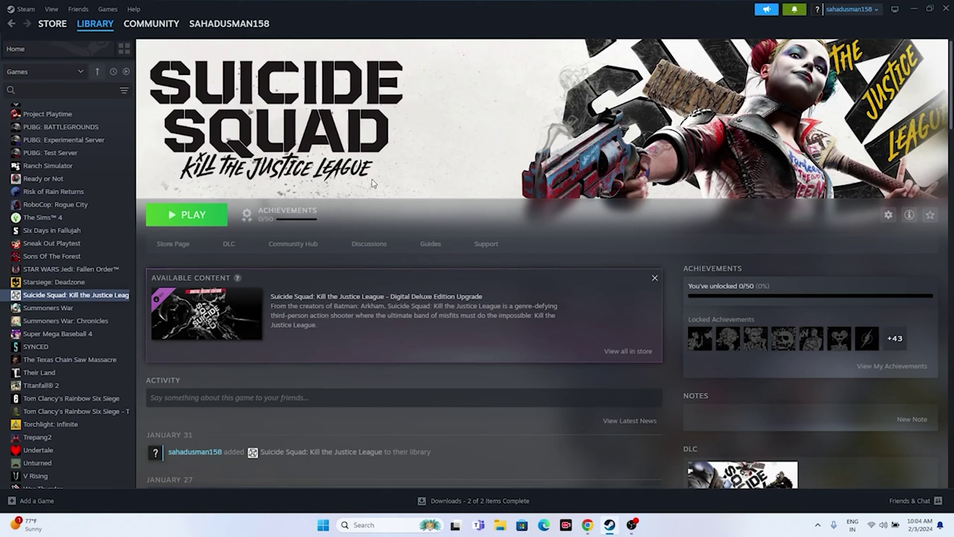
Open virtual memory settings from Advanced system settings and choose a custom paging file size.
click(910, 8)
click(364, 524)
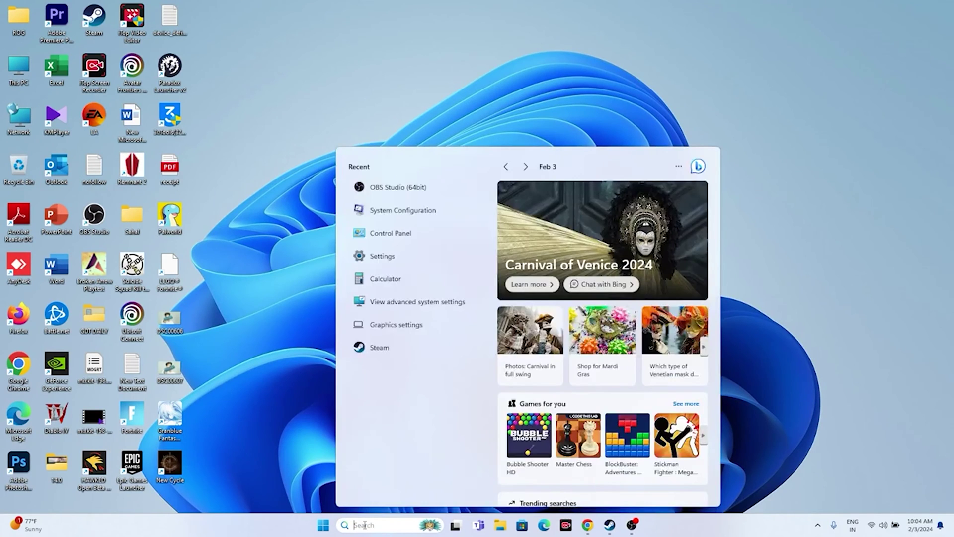
text(view advanced system settings)
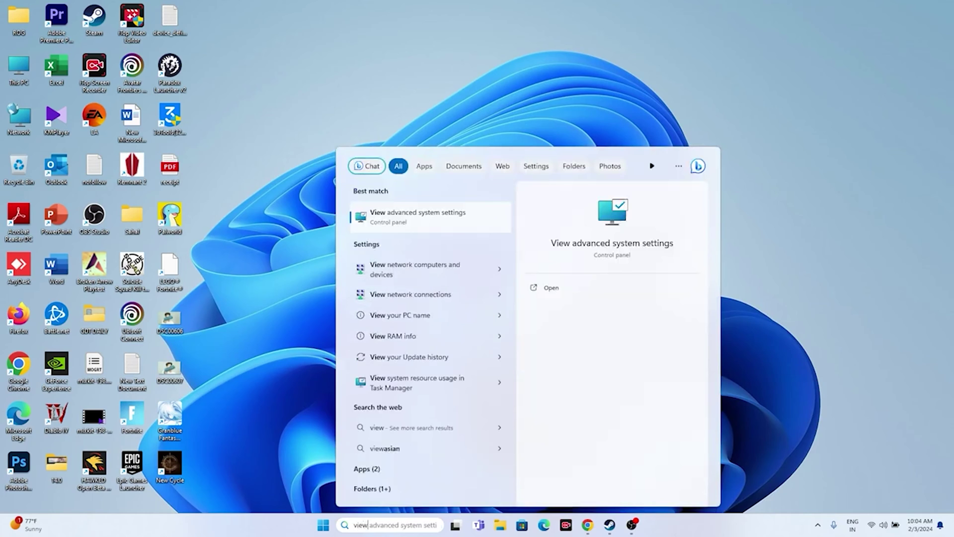
click(452, 209)
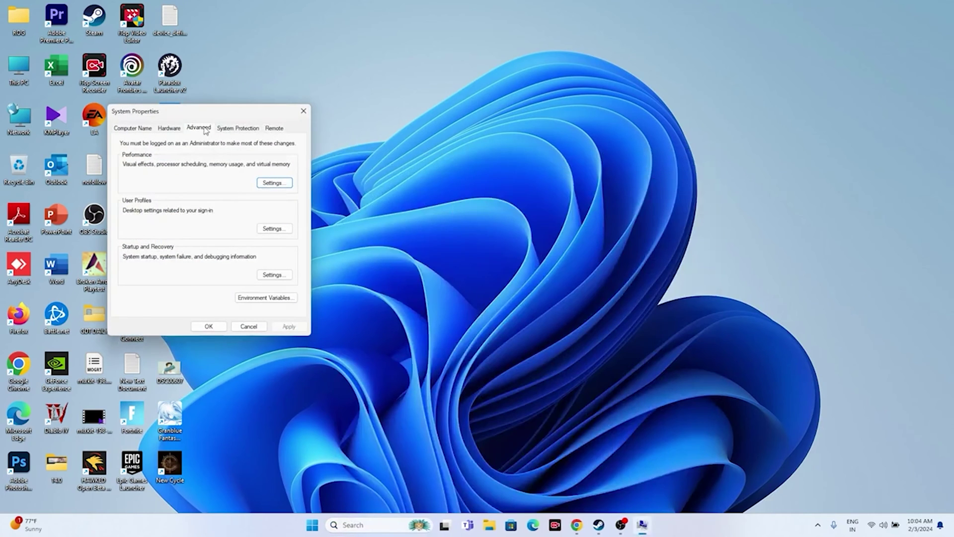
click(290, 184)
click(179, 166)
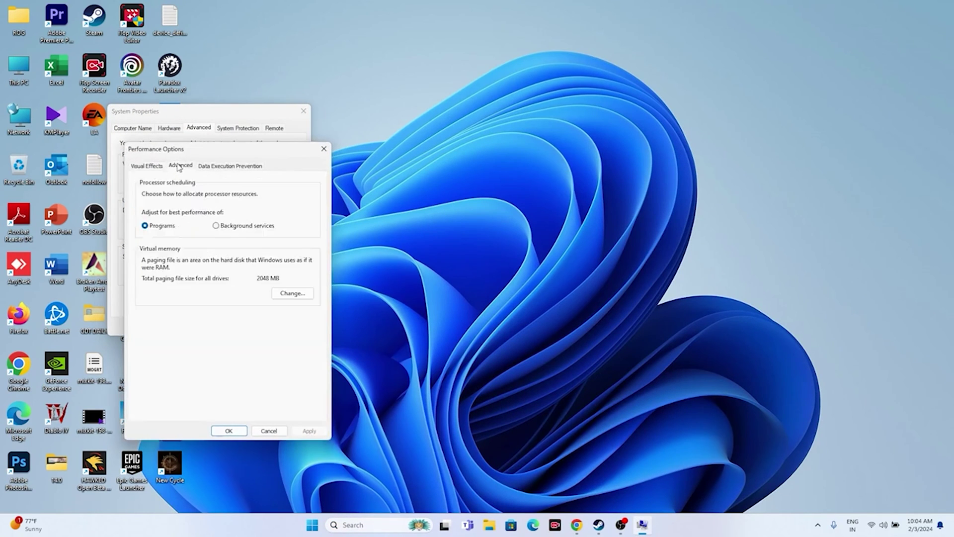
click(291, 293)
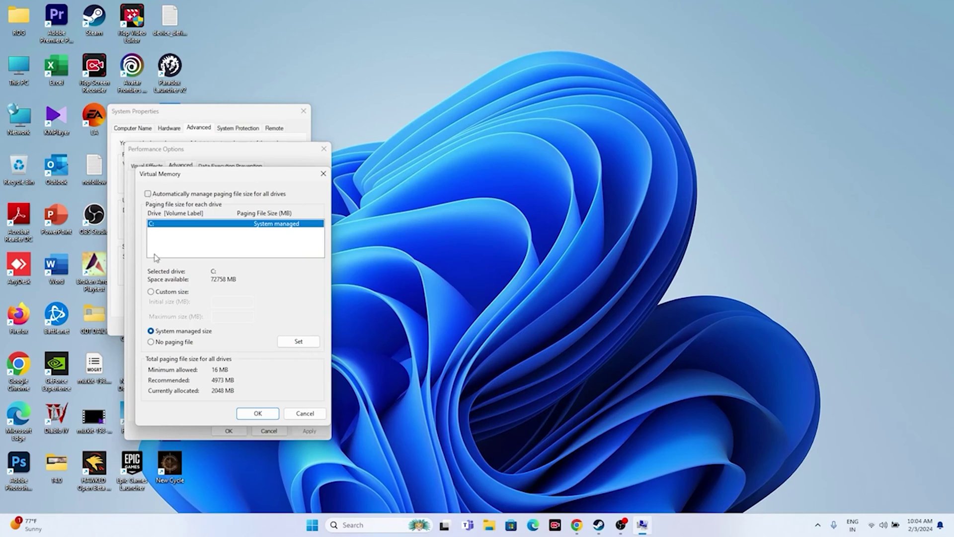
click(151, 291)
click(216, 302)
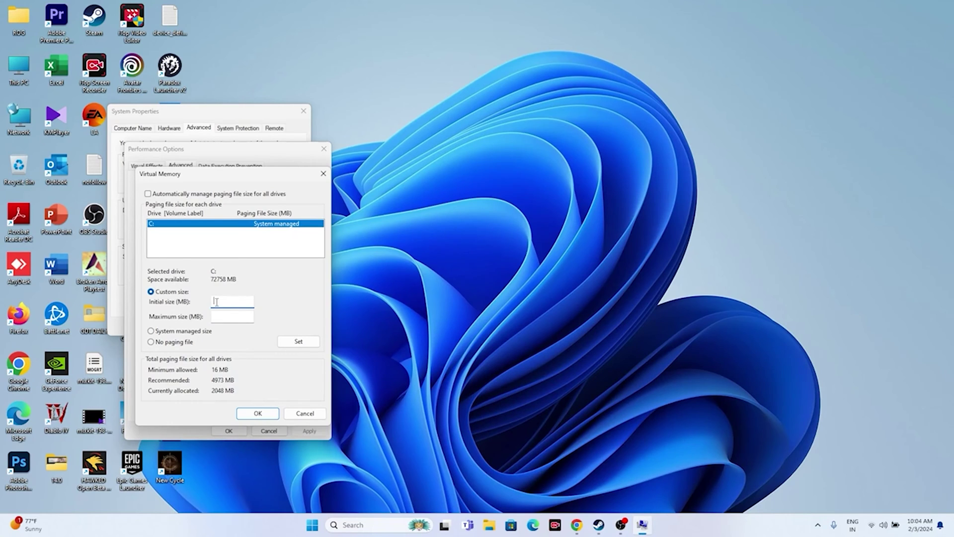
Compute the initial size 32 × 1024 × 1.5 = 49,152 in Calculator.
click(378, 525)
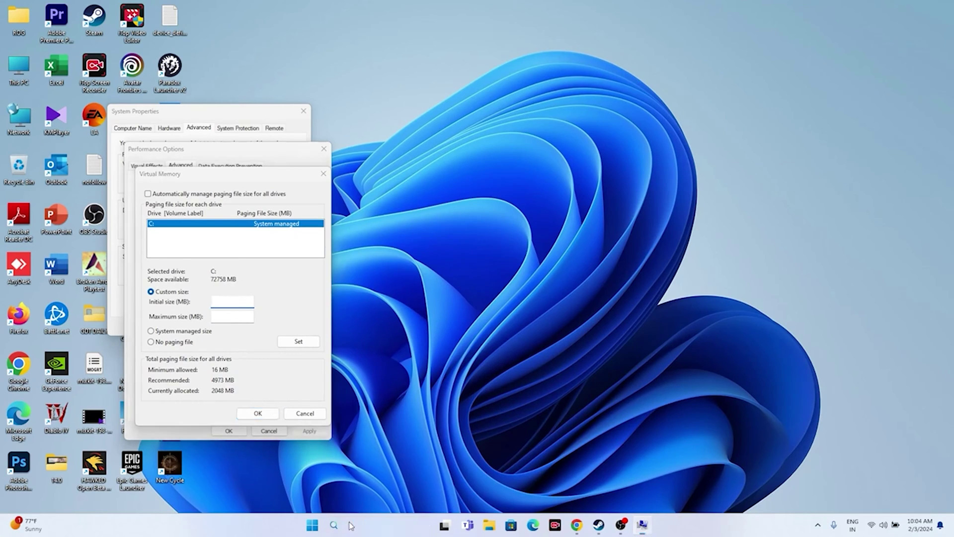
click(384, 301)
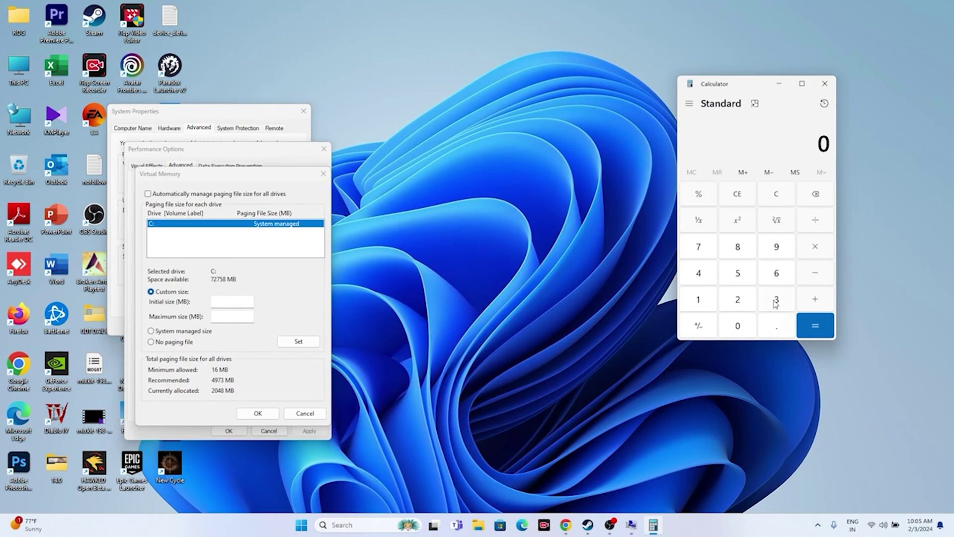
click(747, 304)
click(813, 254)
click(707, 304)
click(731, 329)
click(737, 304)
click(699, 272)
click(807, 323)
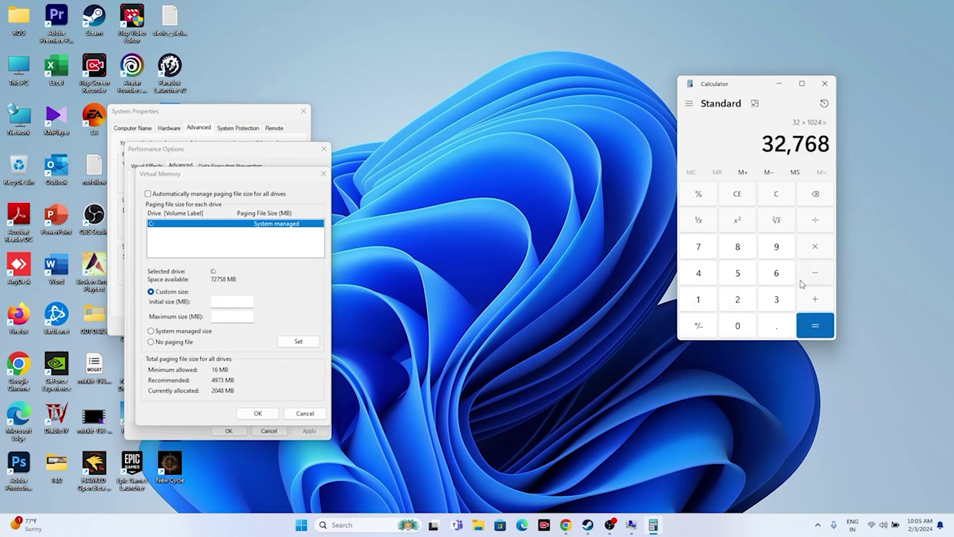
click(816, 249)
click(703, 300)
click(773, 328)
click(738, 273)
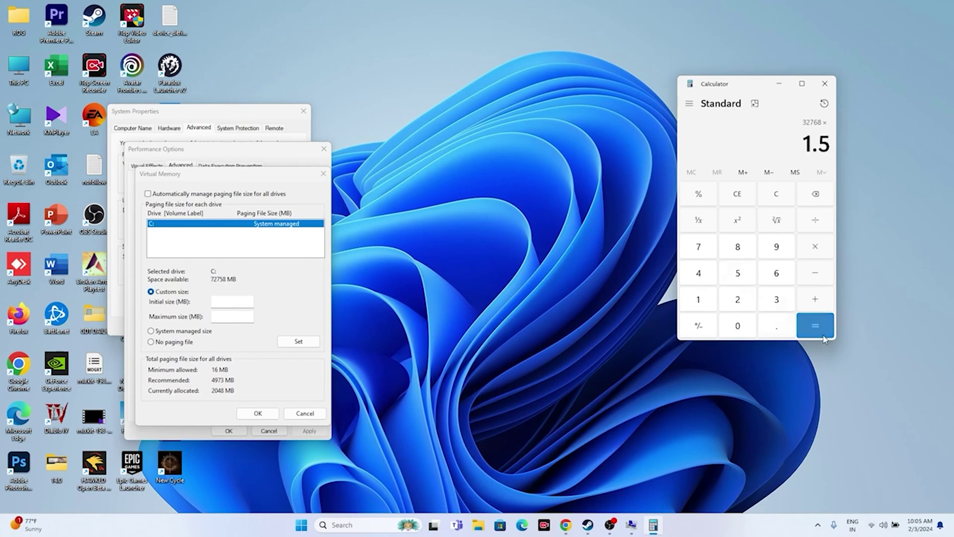
click(816, 325)
Copy 49,152 from Calculator into the initial paging file size field.
right_click(821, 145)
click(840, 160)
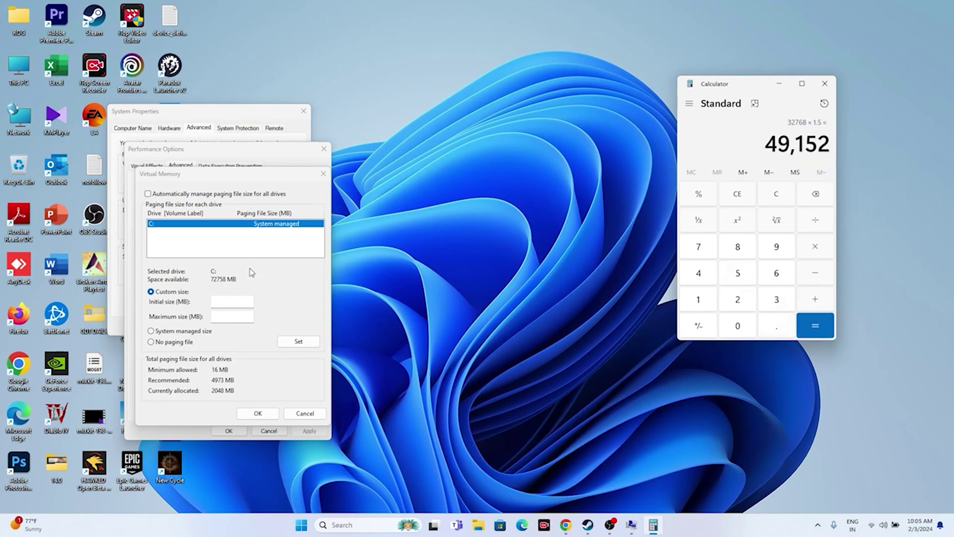
right_click(226, 305)
click(261, 347)
key(Tab)
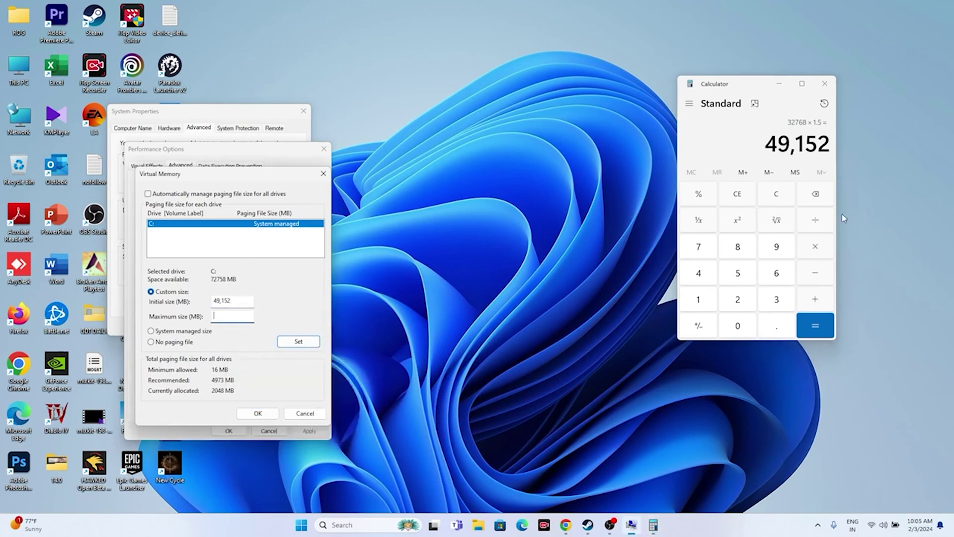
Compute the maximum size 32 × 1024 × 3 = 98,304 in Calculator.
click(790, 195)
click(776, 301)
click(739, 301)
click(814, 256)
click(699, 300)
click(738, 326)
click(738, 299)
click(699, 272)
click(806, 330)
click(816, 247)
click(776, 299)
click(815, 326)
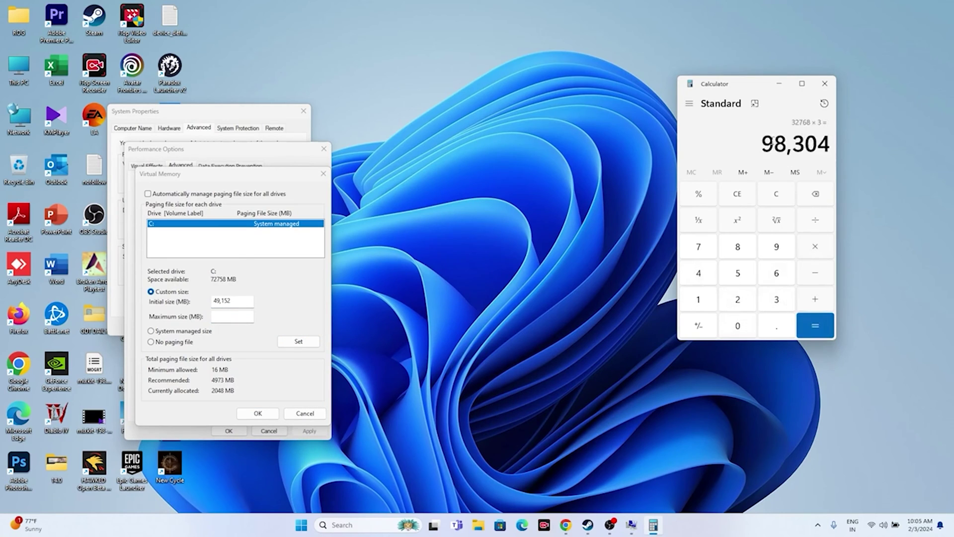
Copy 98,304 from Calculator into the maximum paging file size field.
drag(764, 141, 827, 144)
key(super+c)
right_click(830, 146)
click(849, 154)
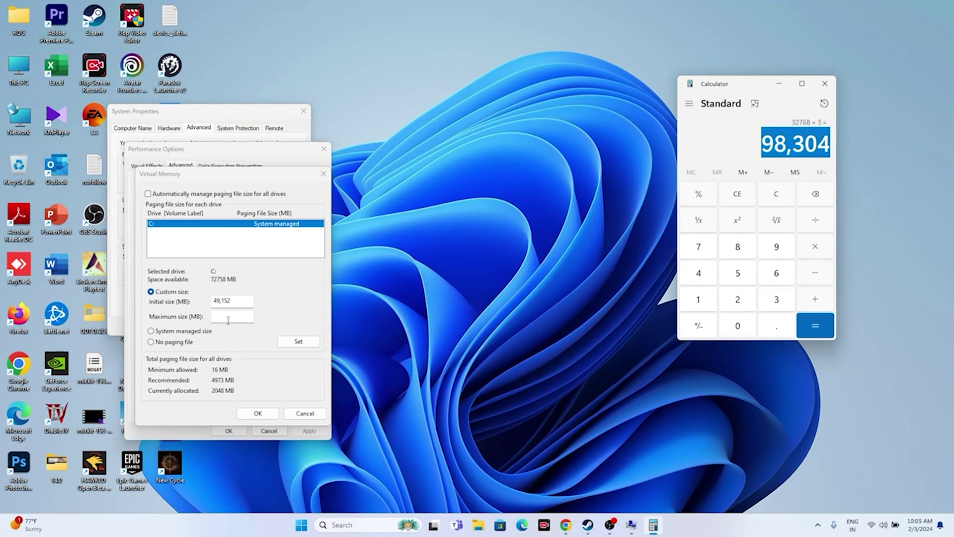
right_click(232, 316)
click(266, 357)
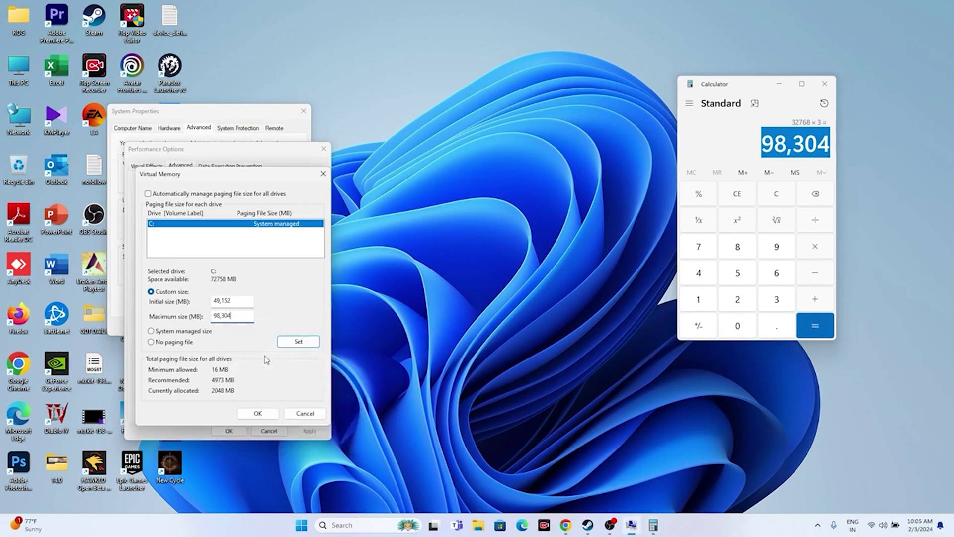
Confirm the new virtual memory sizes and close System Properties and Calculator.
click(251, 416)
click(228, 431)
click(304, 110)
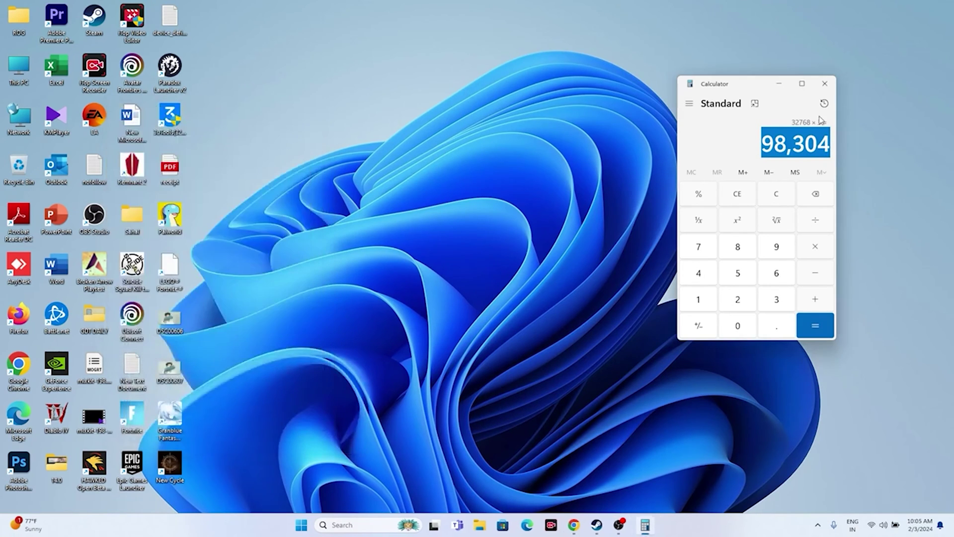
click(824, 83)
Check that Windows Update shows 'You're up to date', then return to Steam's Suicide Squad page.
click(609, 524)
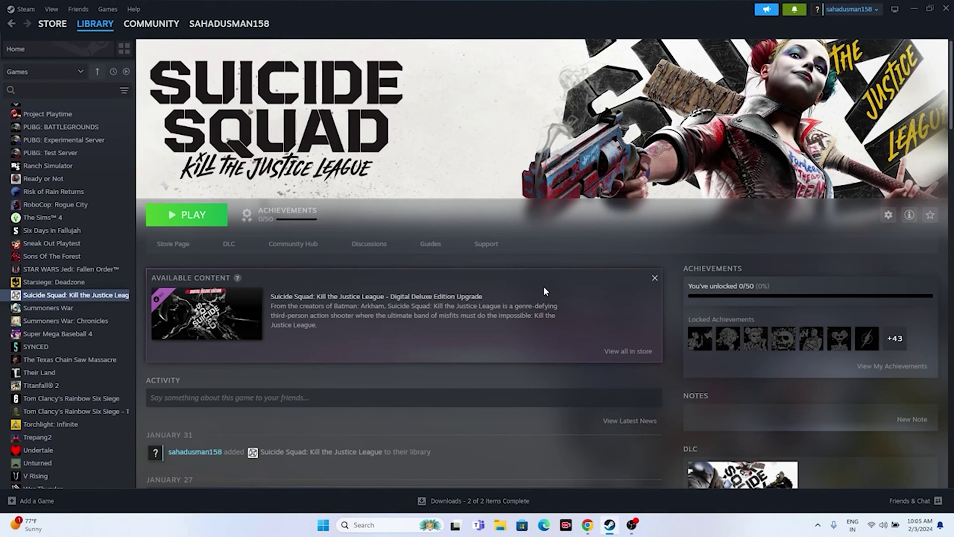
click(917, 9)
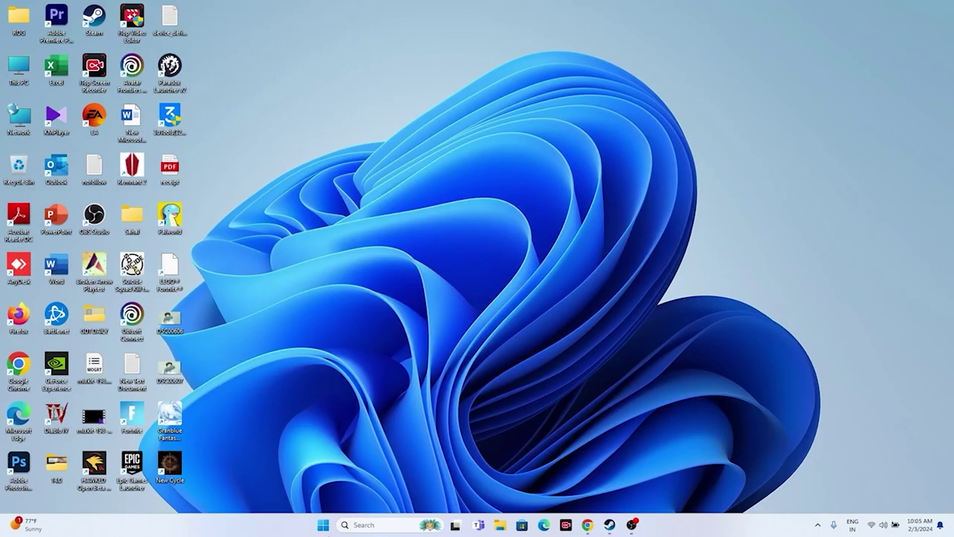
click(361, 525)
click(400, 277)
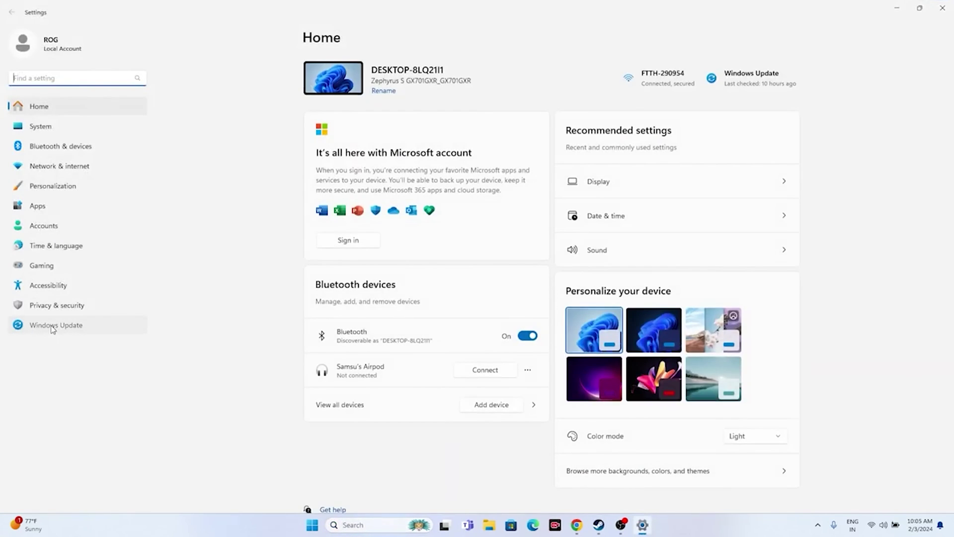
click(44, 324)
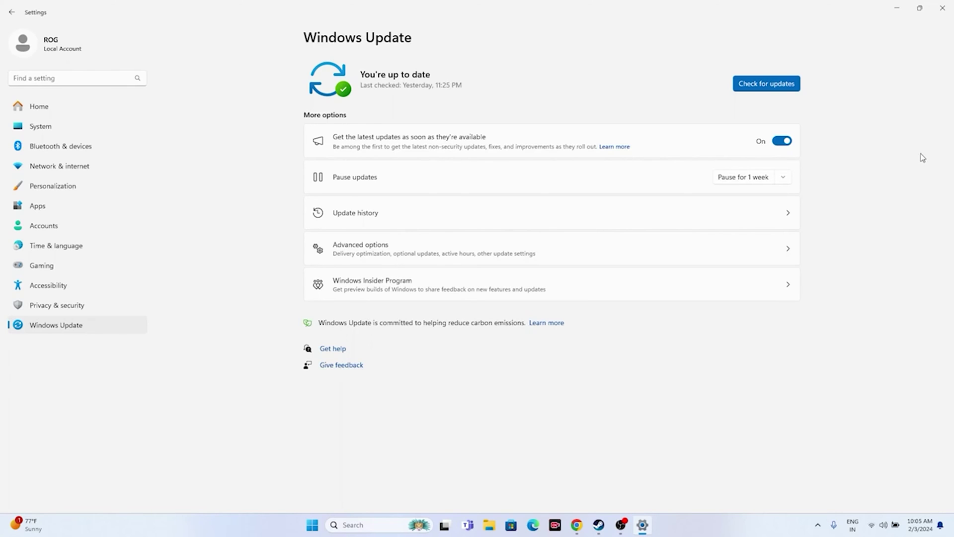
click(943, 8)
click(609, 526)
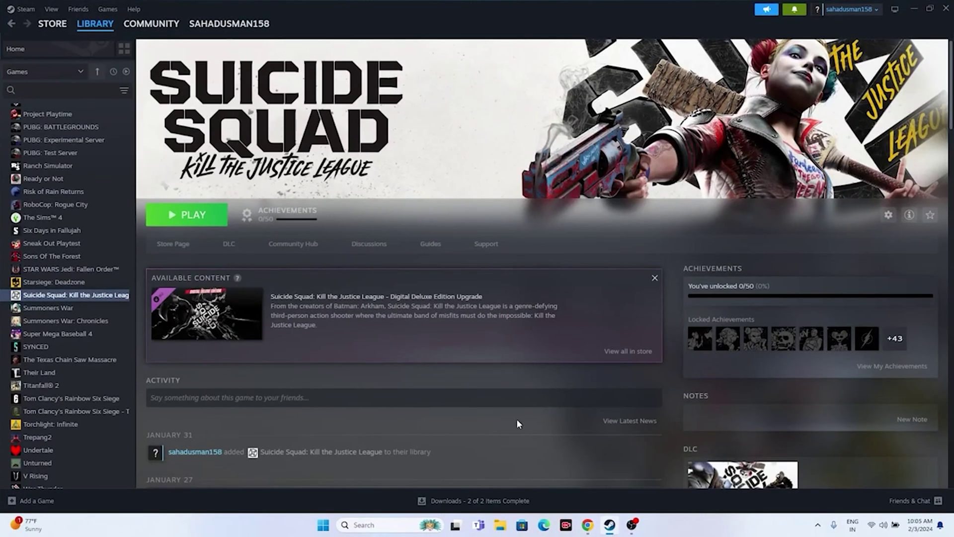
Restore the NVIDIA drivers page, dismiss the notification prompt, and choose GeForce RTX 40 Series.
click(912, 9)
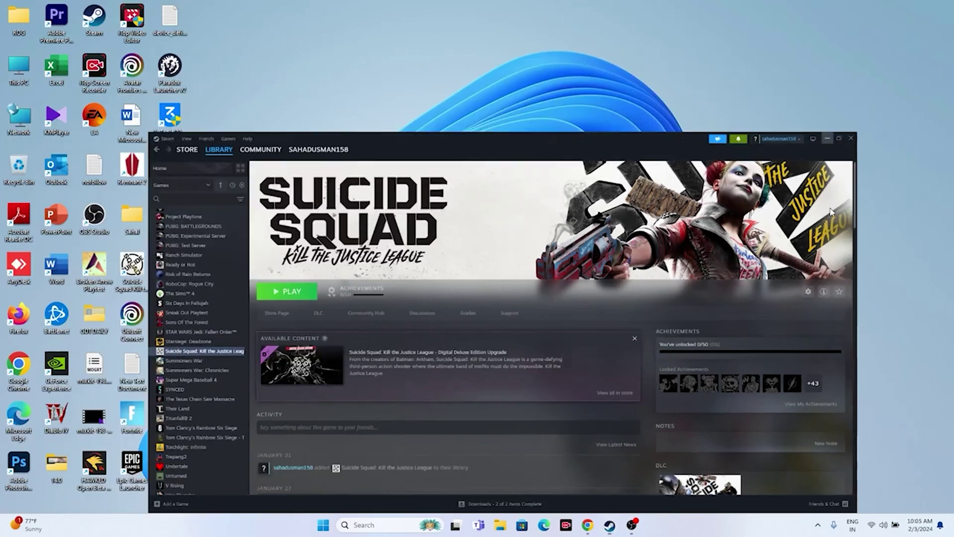
click(588, 525)
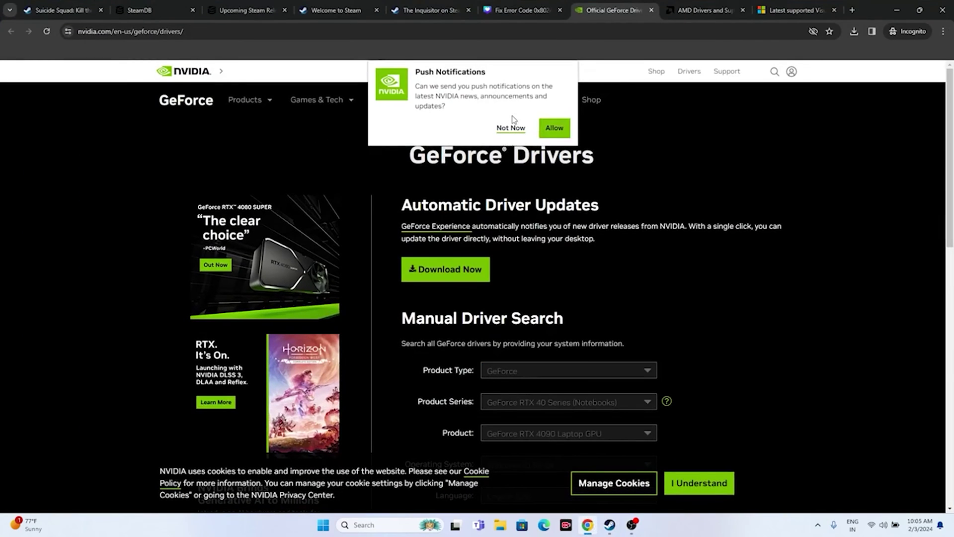
click(491, 132)
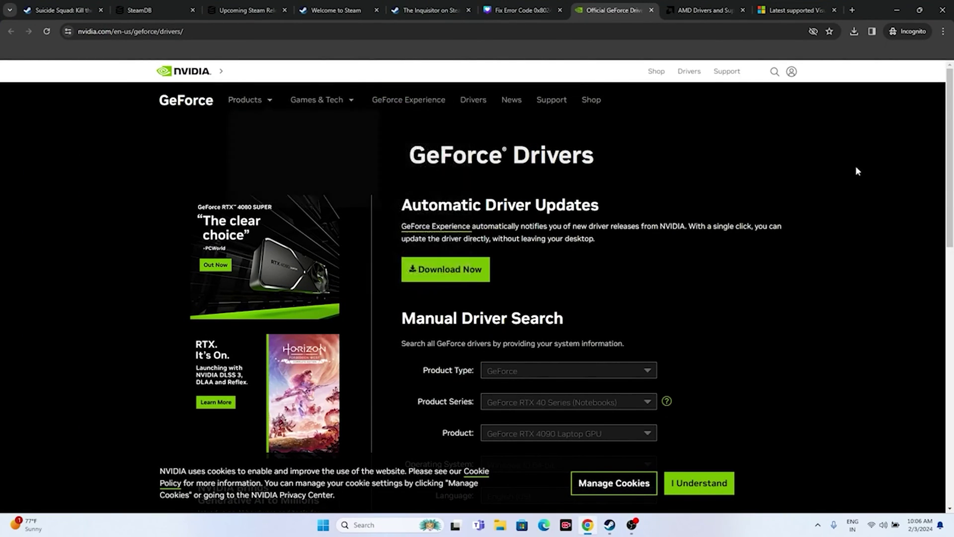
scroll(855, 166, down, 3)
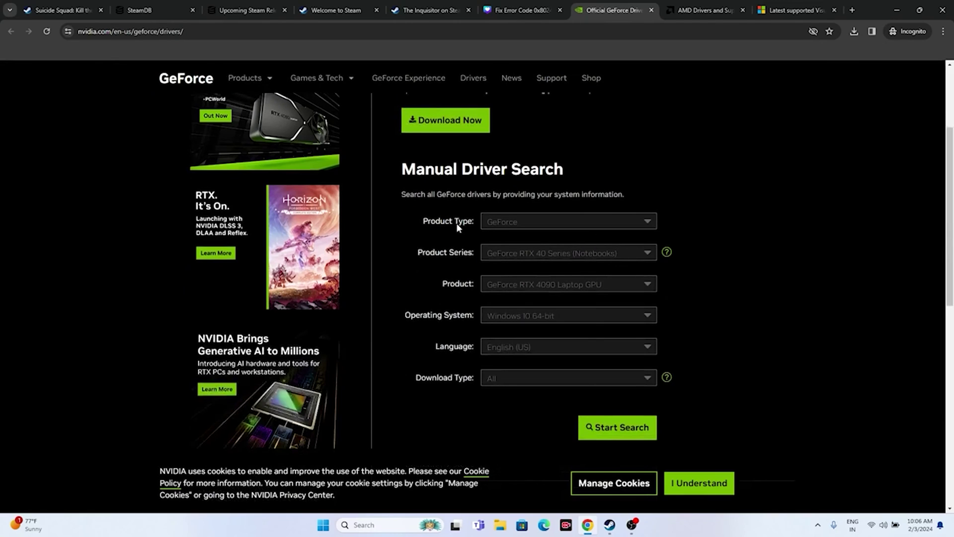
click(507, 224)
click(508, 227)
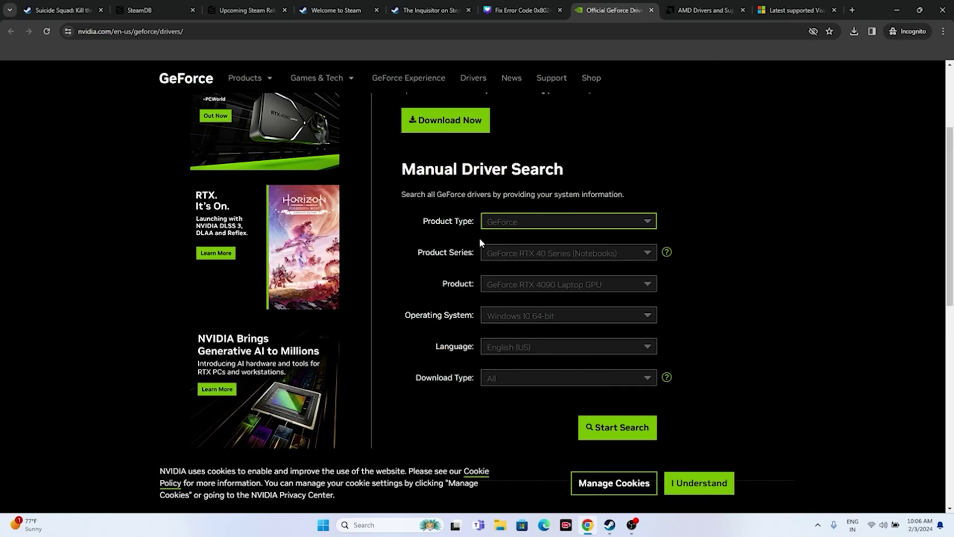
click(532, 256)
click(534, 286)
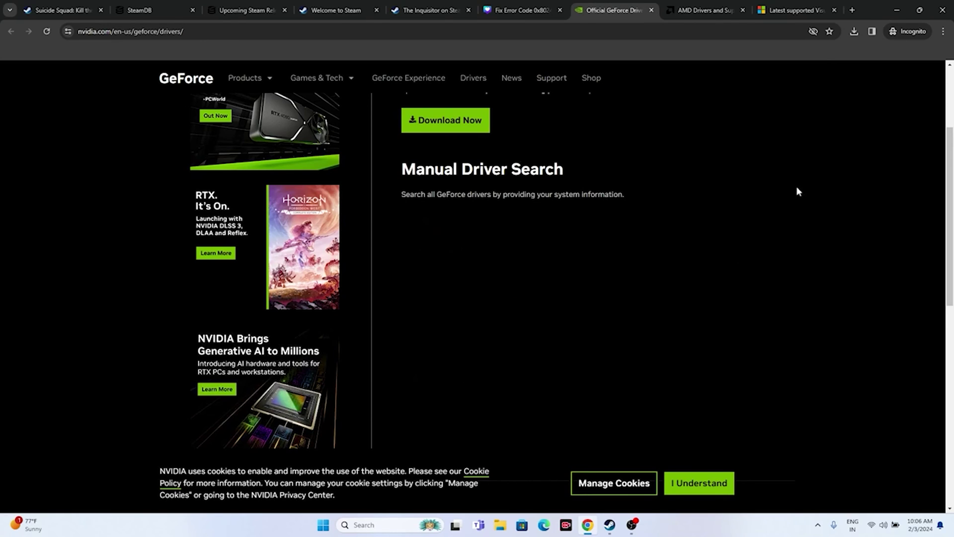
Set the operating system to Windows 11 and search for drivers.
scroll(797, 172, down, 1)
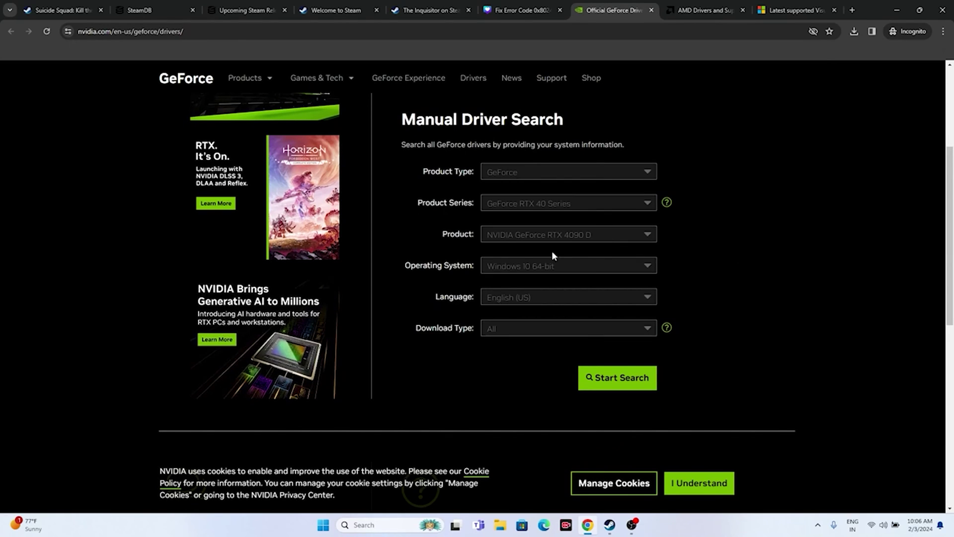
click(528, 268)
click(528, 297)
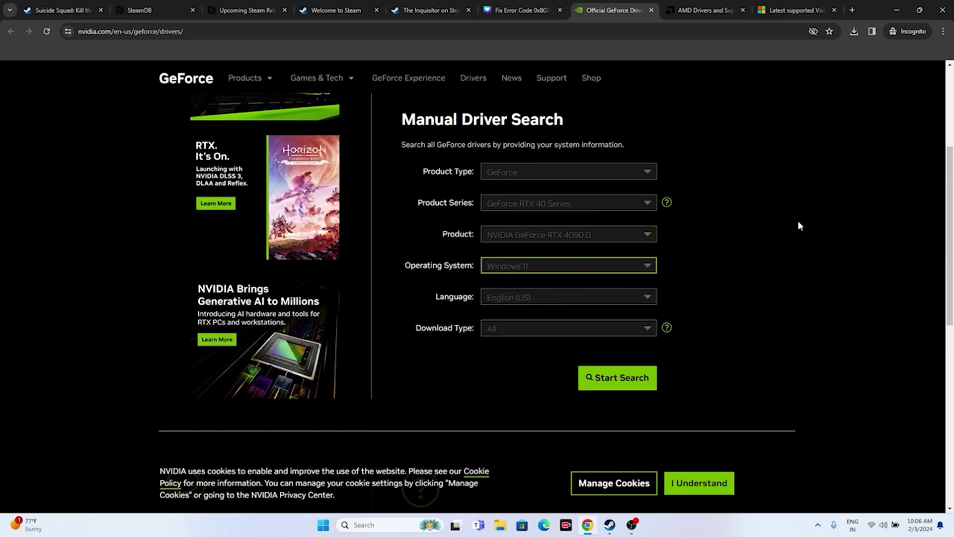
scroll(770, 248, down, 2)
click(645, 278)
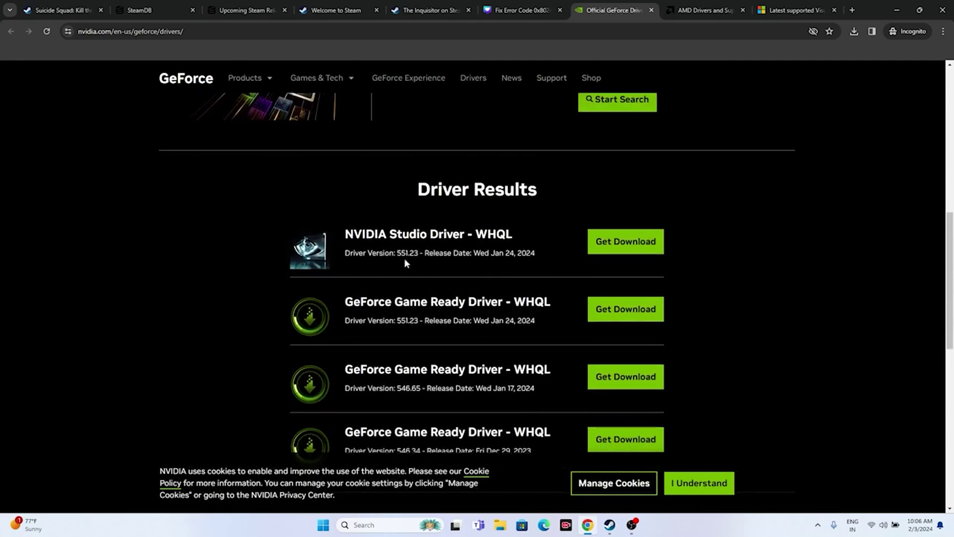
Highlight the latest driver version 551.23 in the search results.
drag(398, 254, 418, 254)
click(483, 262)
triple_click(539, 255)
click(536, 252)
On the AMD page, select Graphics > RX 7000S Series > RX 7600S and submit.
click(706, 10)
scroll(469, 187, down, 3)
click(265, 242)
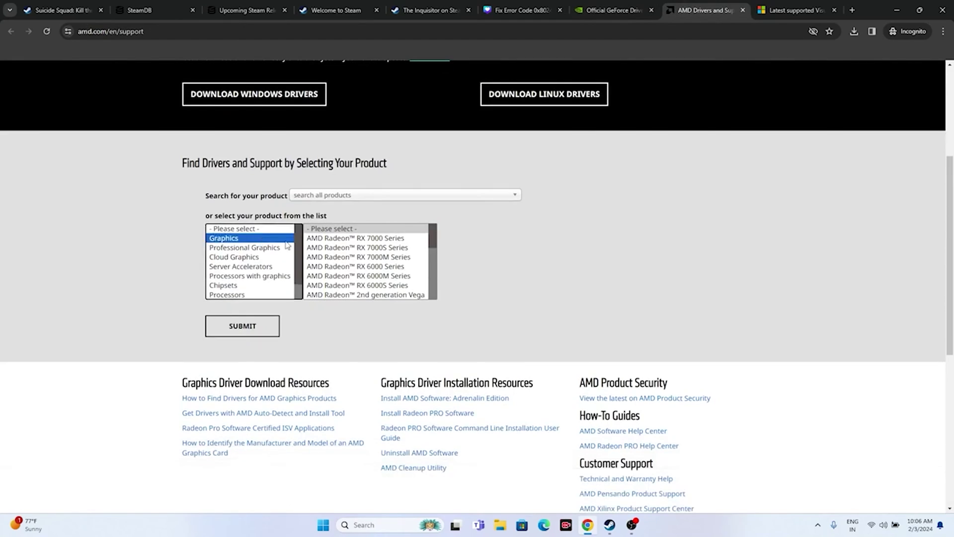
click(348, 247)
click(486, 240)
click(594, 247)
click(245, 331)
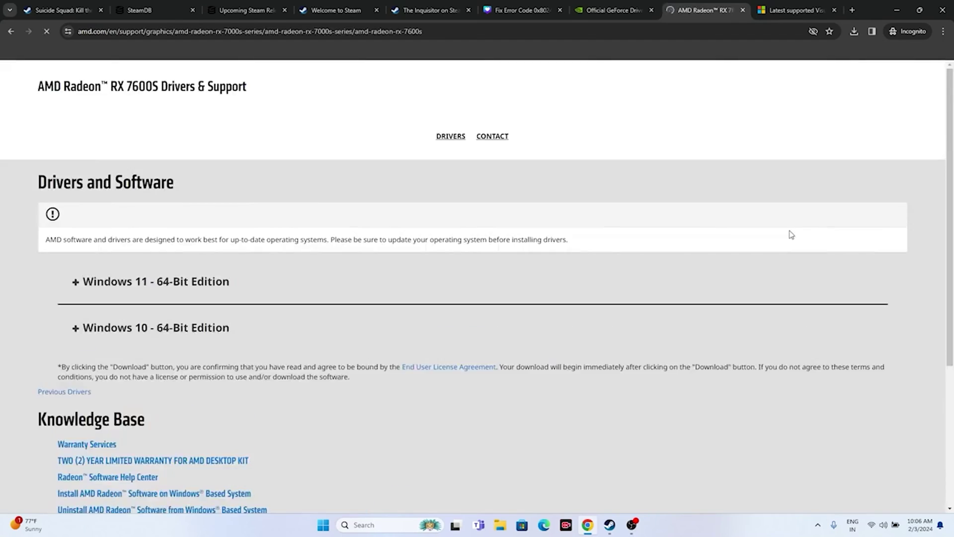
Review the RX 7600S driver sections, then switch to the Visual C++ Redistributable article.
scroll(229, 179, down, 2)
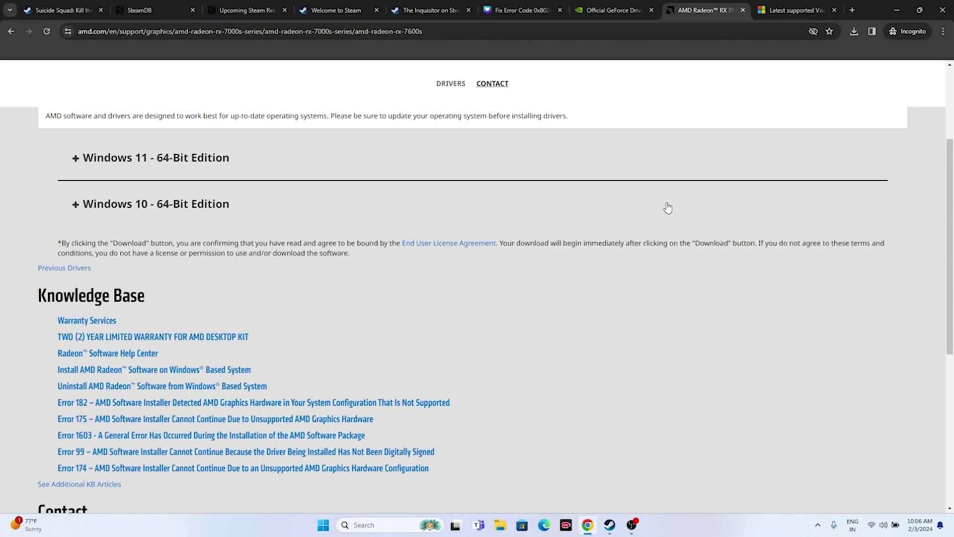
click(796, 10)
drag(487, 195, 256, 167)
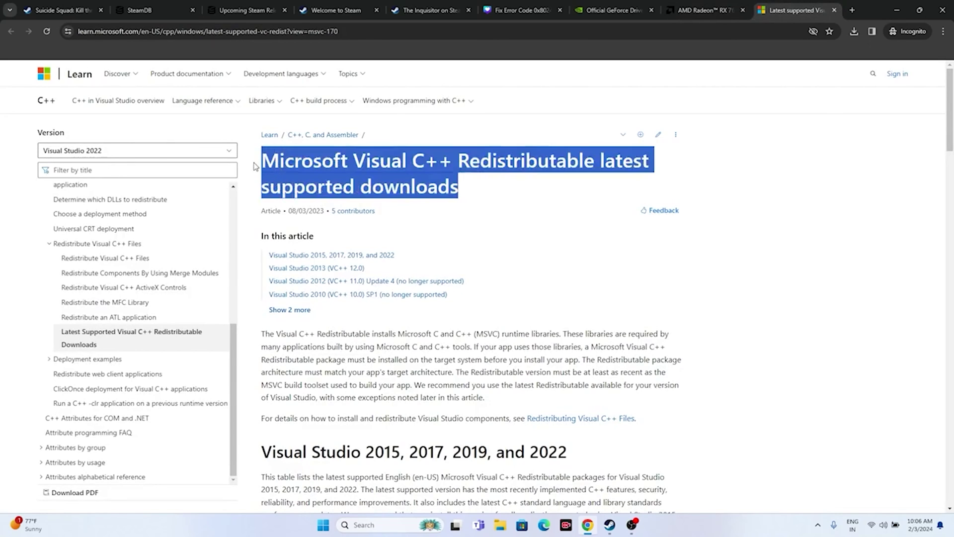
Scroll to the Visual Studio 2015–2022 X64 download link, then return to Steam's Suicide Squad page.
click(468, 240)
scroll(468, 240, down, 7)
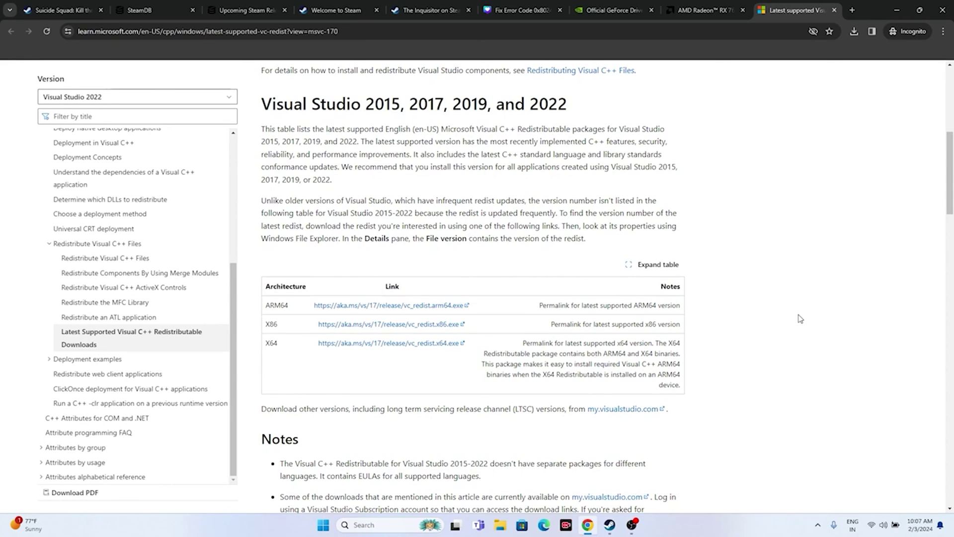
click(896, 10)
click(610, 525)
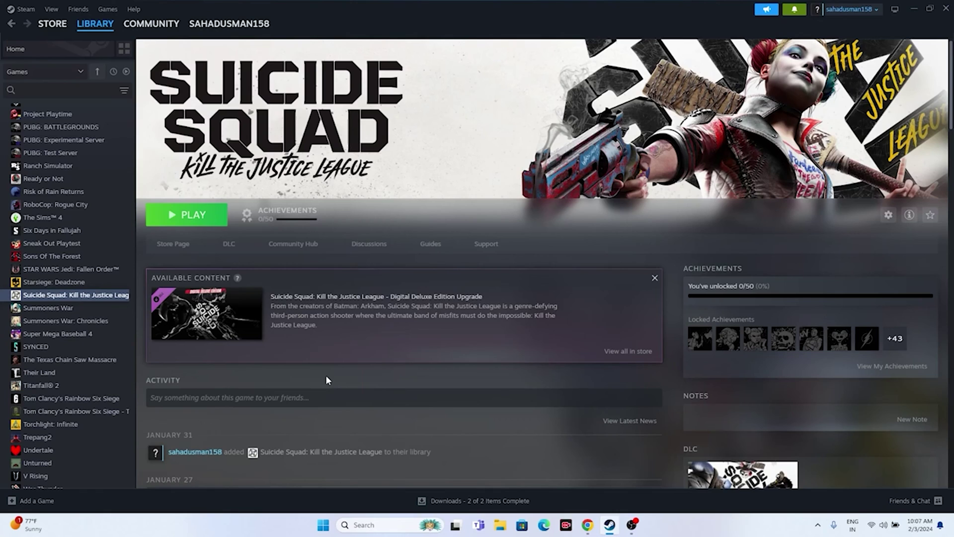
right_click(50, 295)
mouse_move(84, 357)
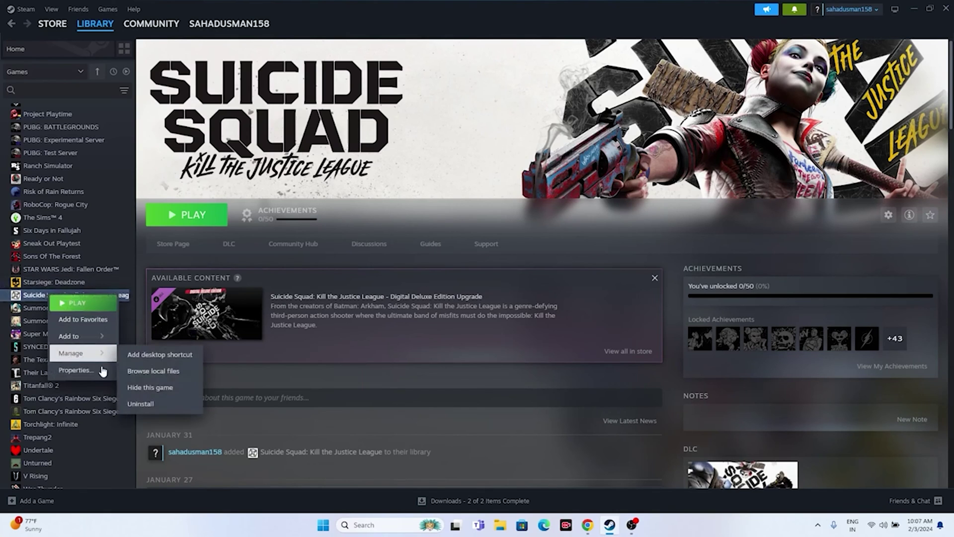
key(super+e)
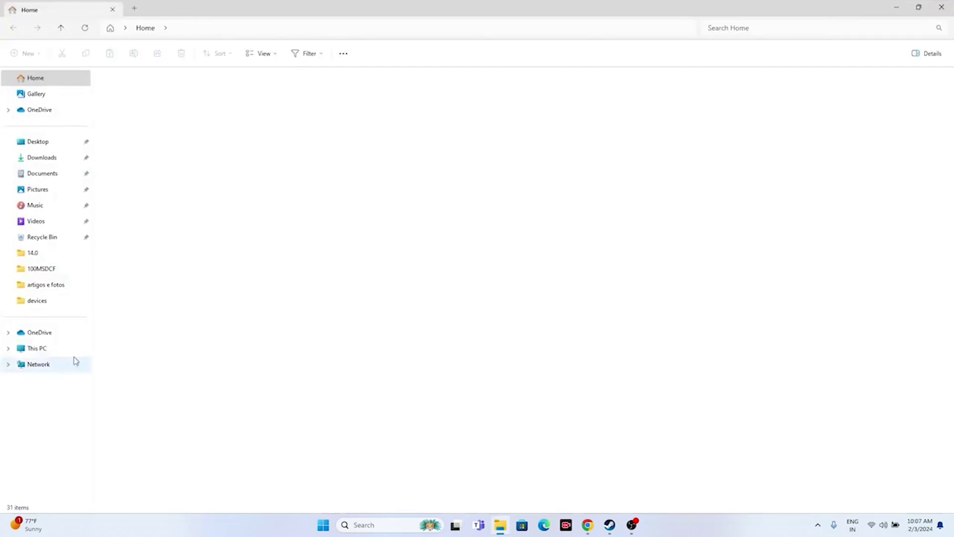
click(54, 349)
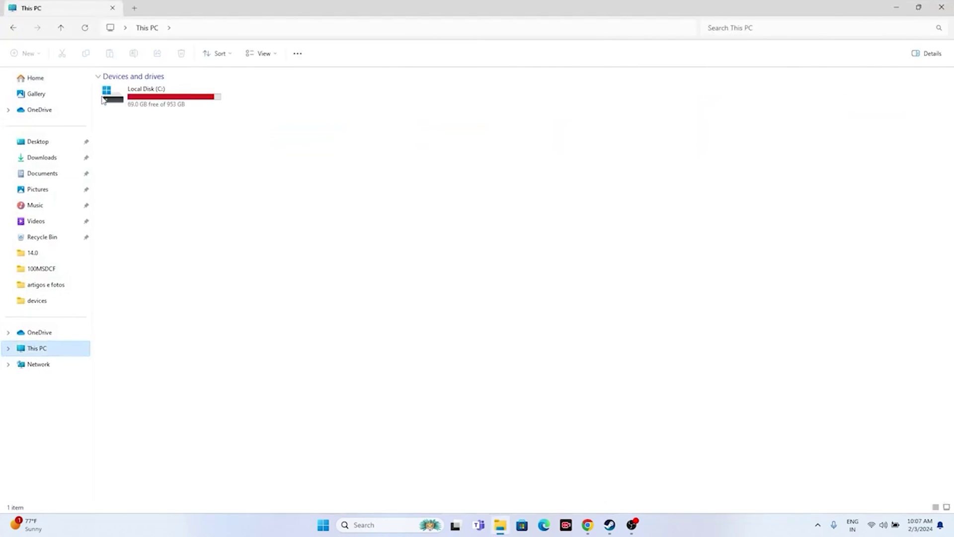
mouse_move(156, 101)
click(941, 7)
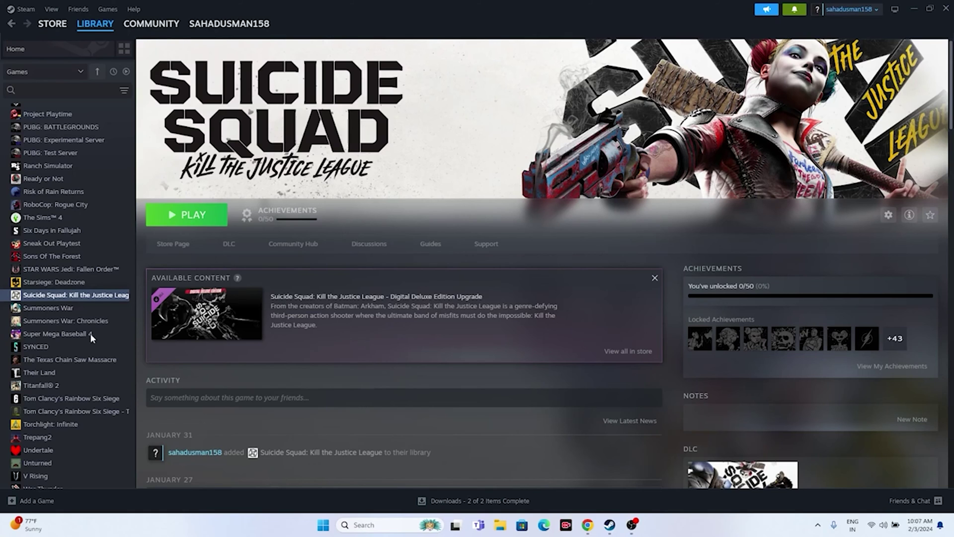
Run Verify integrity of game files from Suicide Squad's Properties > Installed Files.
right_click(73, 297)
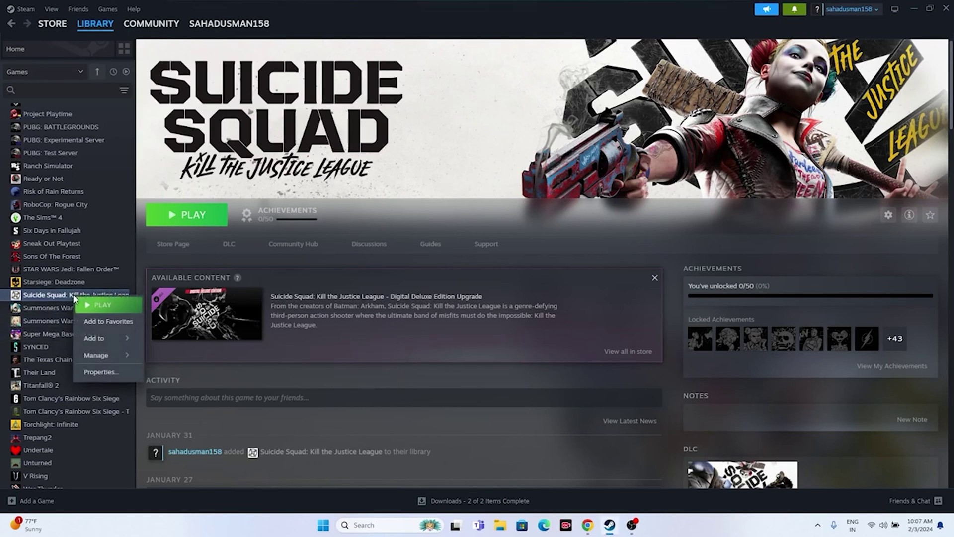
click(101, 372)
click(314, 223)
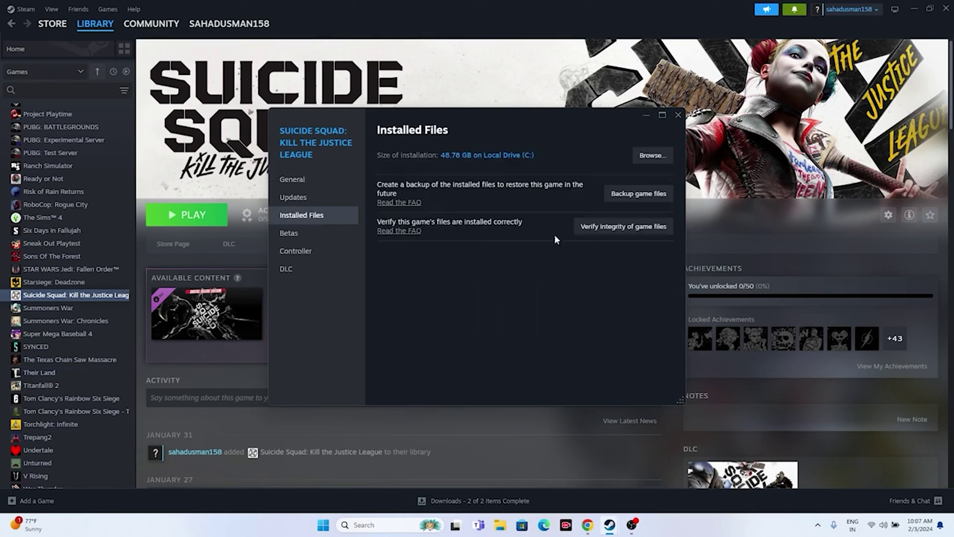
click(641, 230)
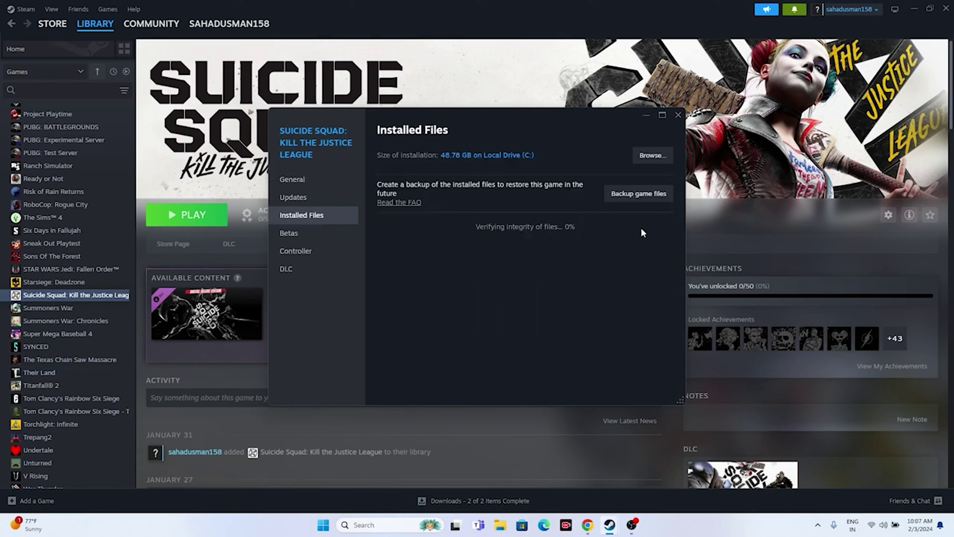